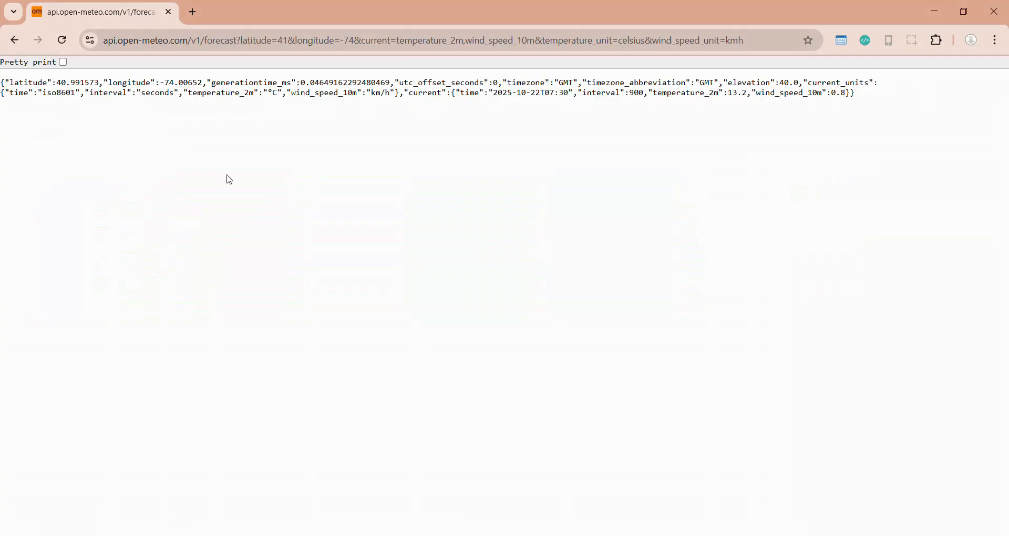
Examine the Open-Meteo forecast URL's base address, its current, temperature unit and wind speed unit parameters, and the current weather block in the JSON response
drag(117, 40, 188, 42)
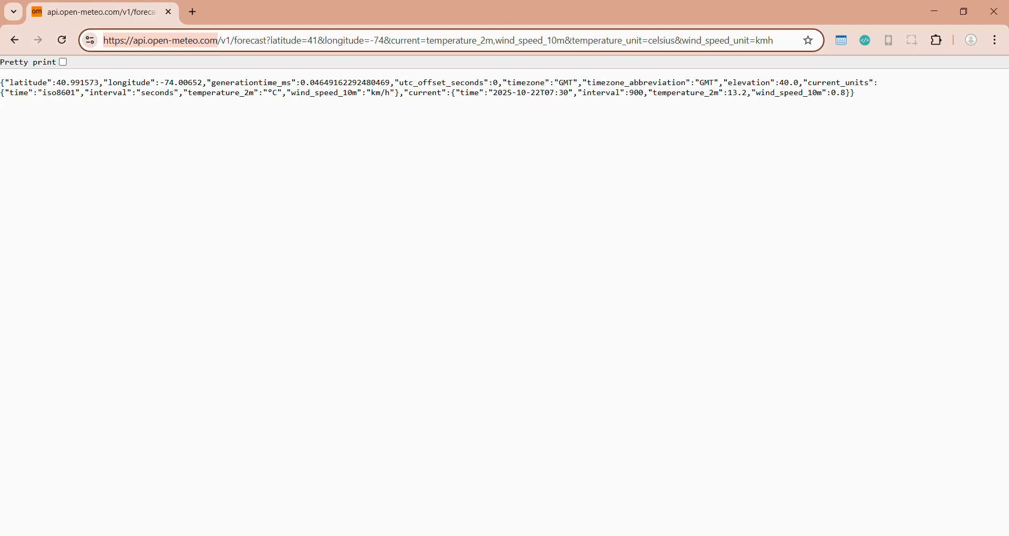
drag(271, 40, 565, 41)
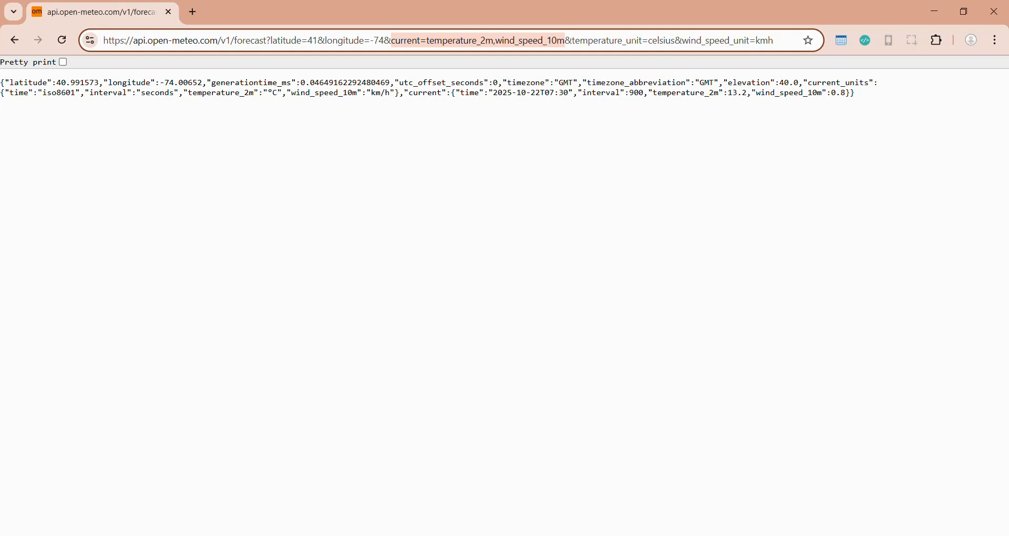
drag(675, 41, 652, 41)
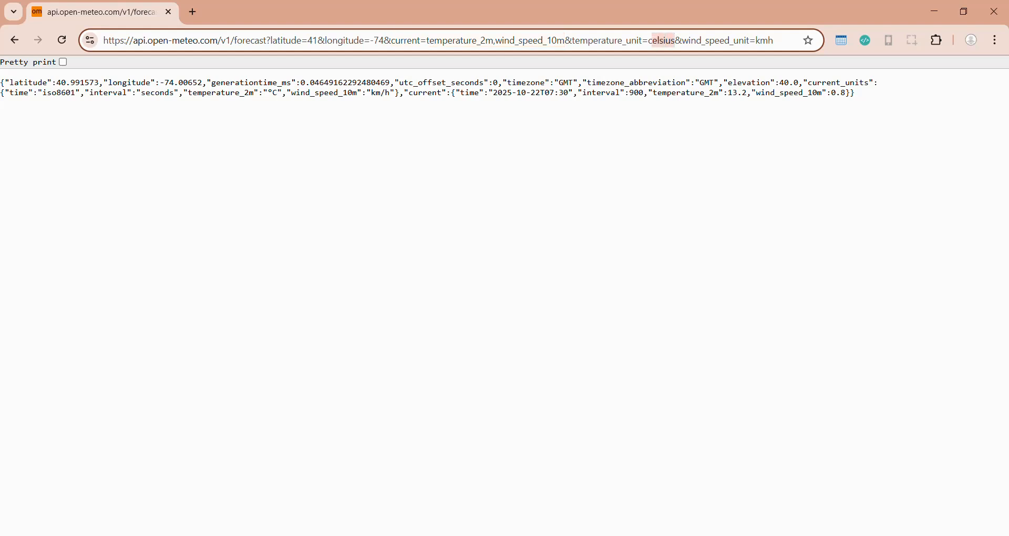
double_click(764, 41)
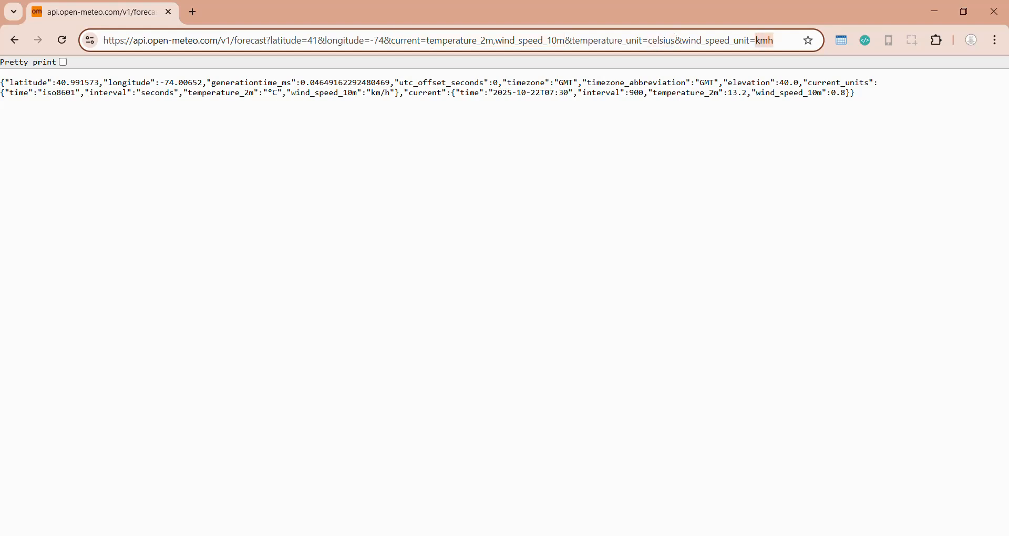
click(765, 122)
drag(881, 99, 408, 104)
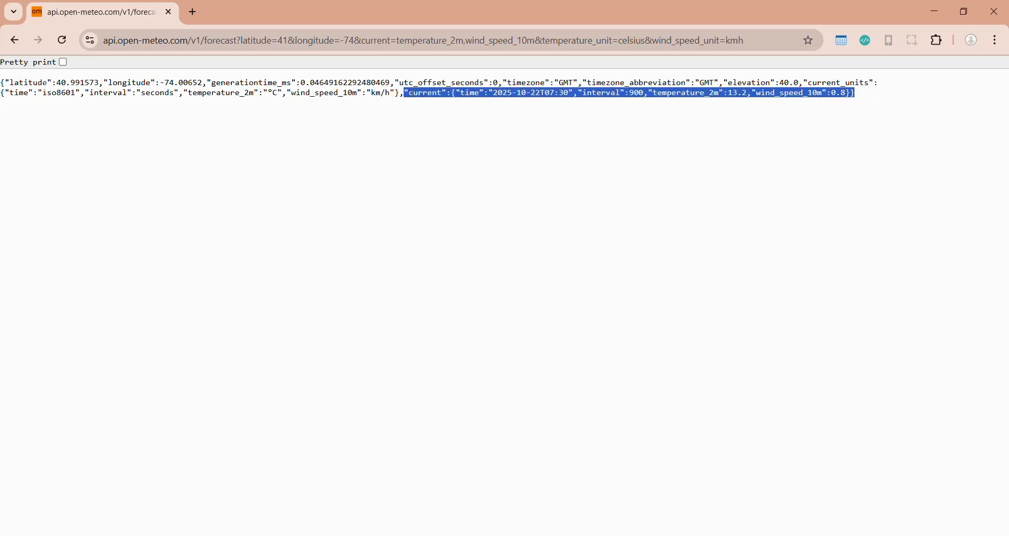
drag(1, 82, 1006, 100)
click(813, 129)
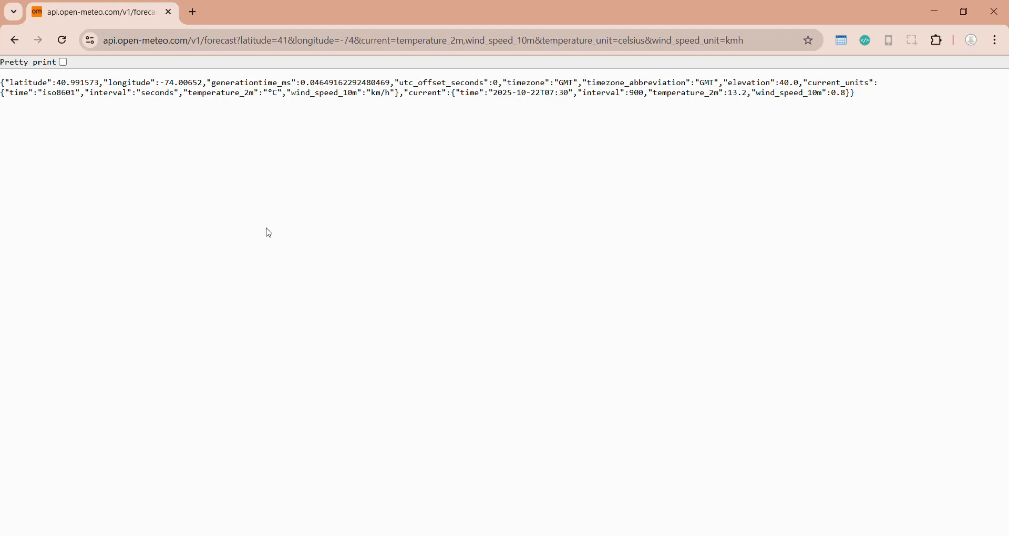
Switch to the blank Excel workbook, paste the copied city, latitude and longitude list at A1, and fit the column widths
click(198, 535)
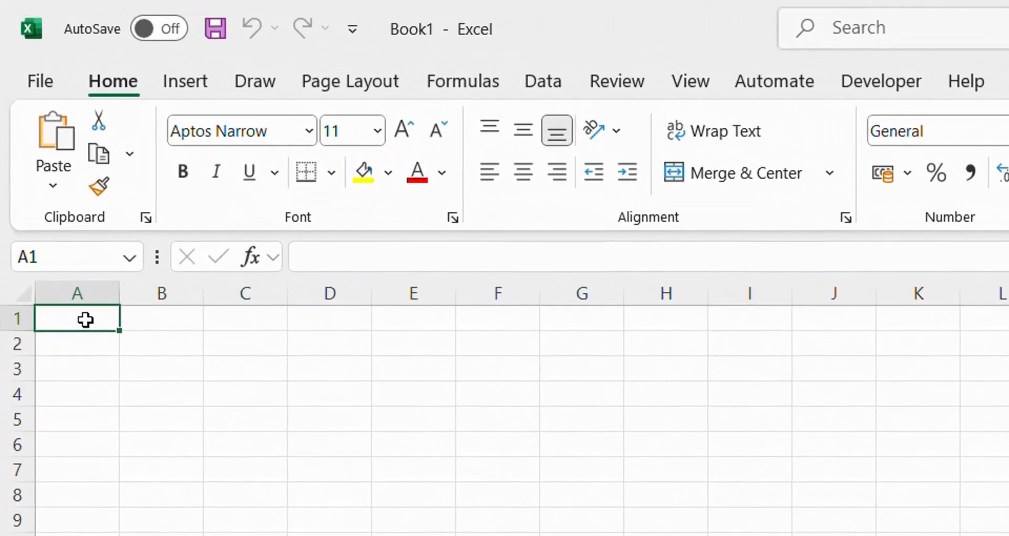
right_click(87, 319)
click(190, 423)
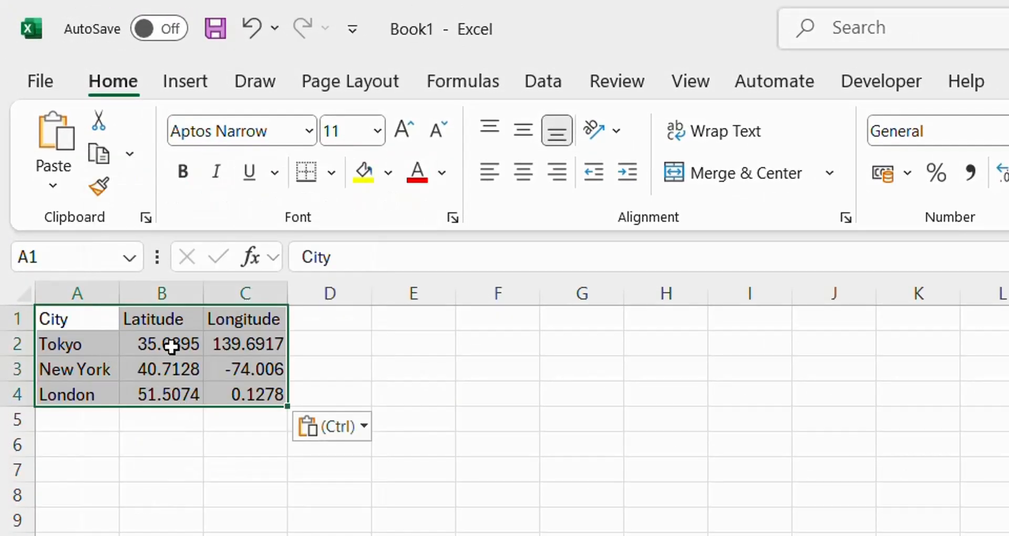
drag(118, 293, 115, 293)
drag(284, 293, 283, 292)
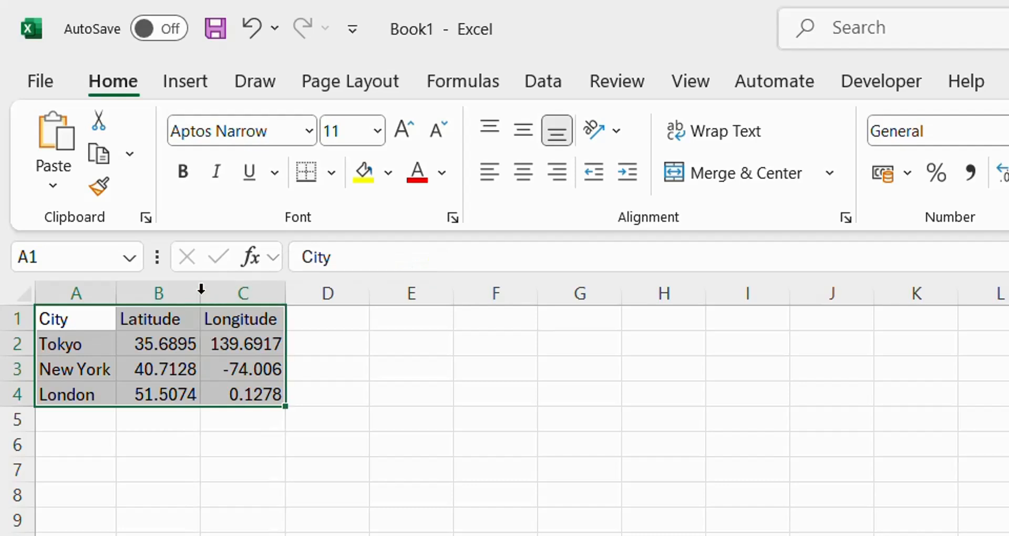
double_click(200, 292)
click(175, 419)
click(99, 311)
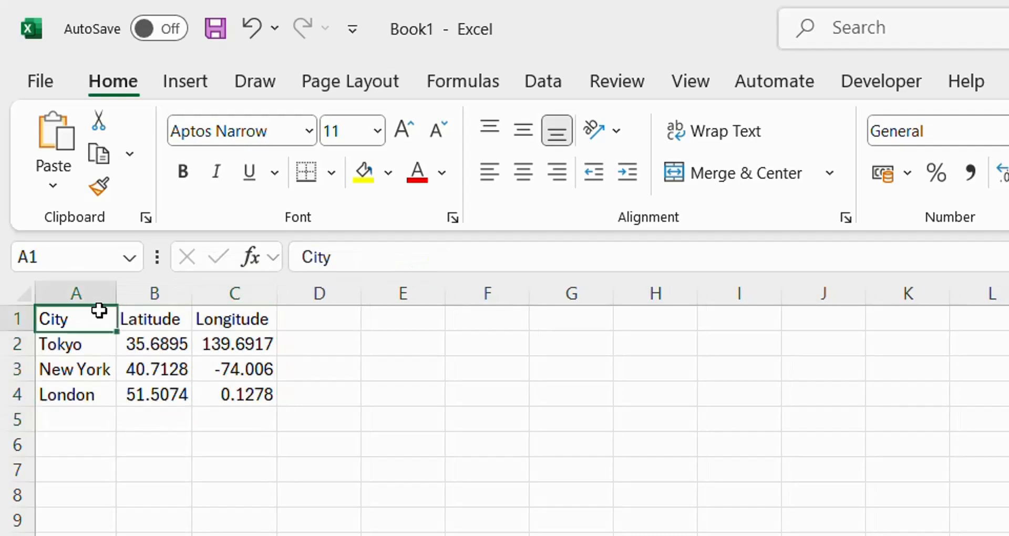
Convert the city coordinates in A1:C4 into a table with headers and name the table Locations
drag(99, 310, 233, 369)
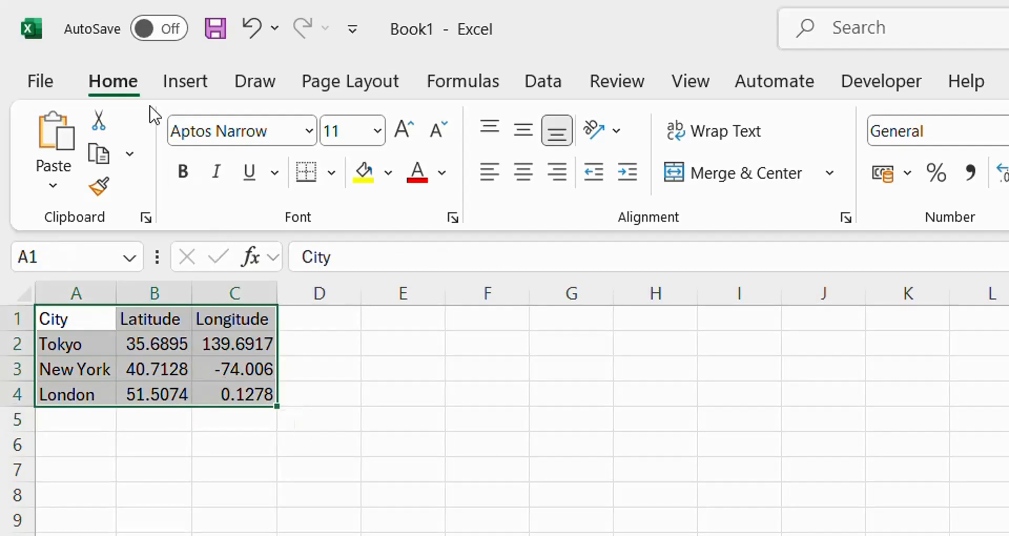
click(185, 83)
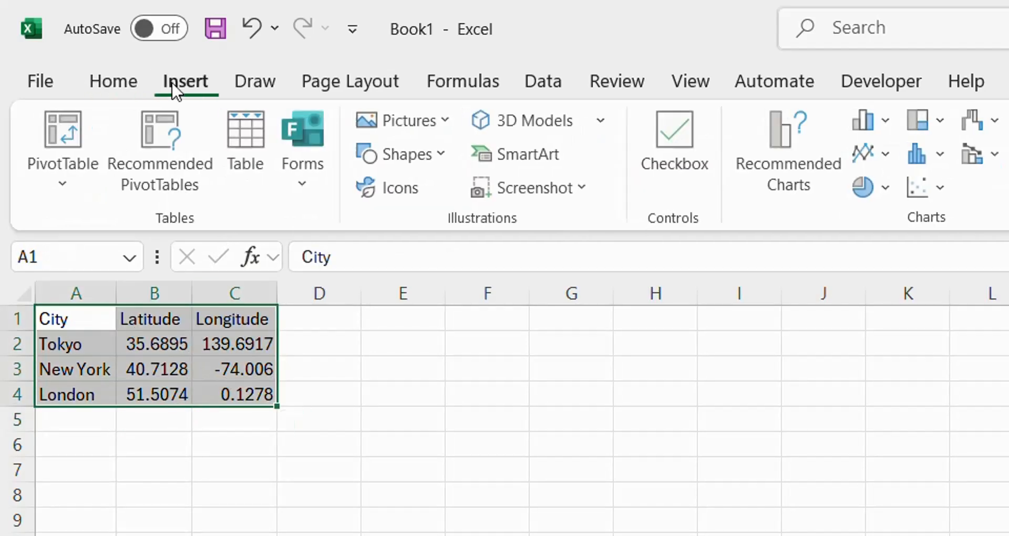
click(245, 181)
key(Return)
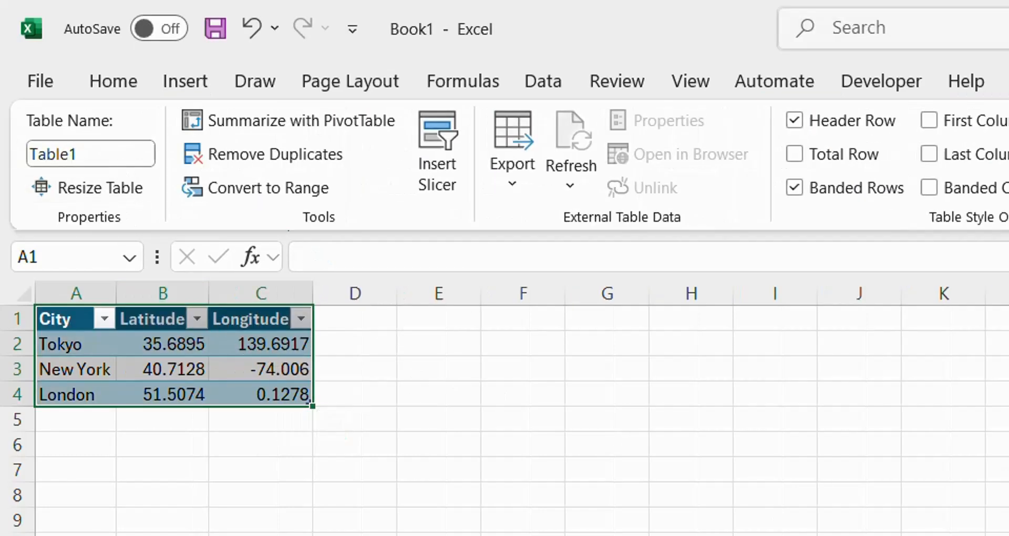
click(117, 157)
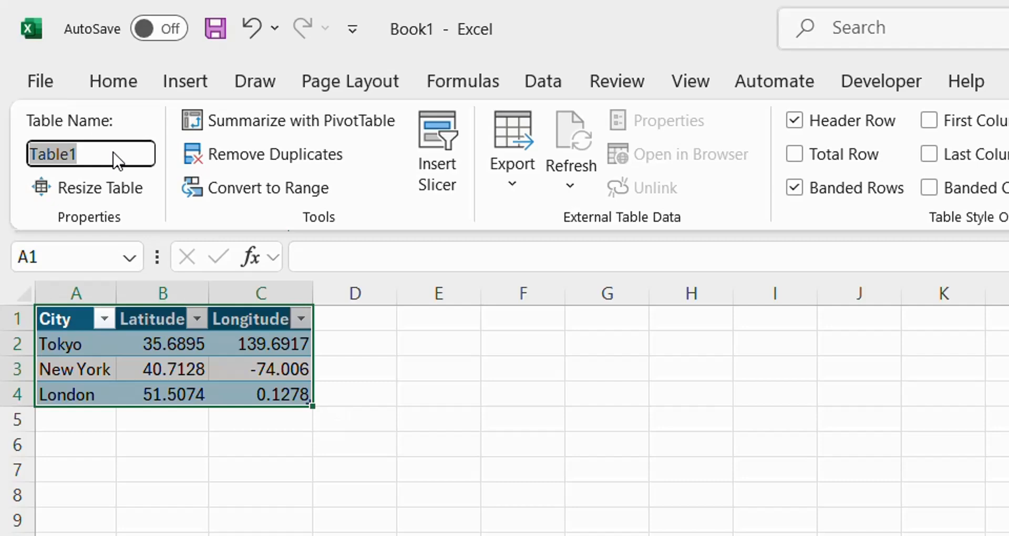
text(Locations)
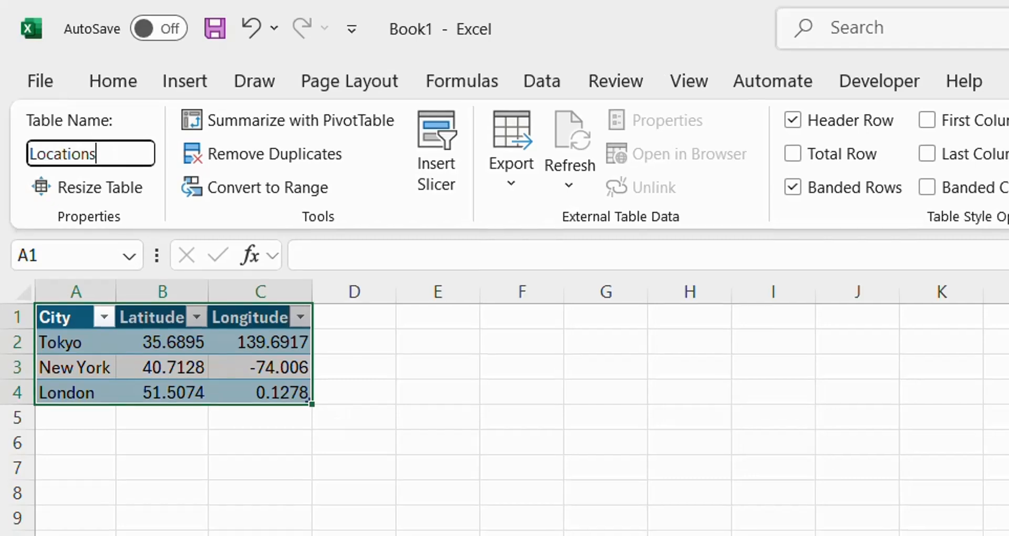
key(Return)
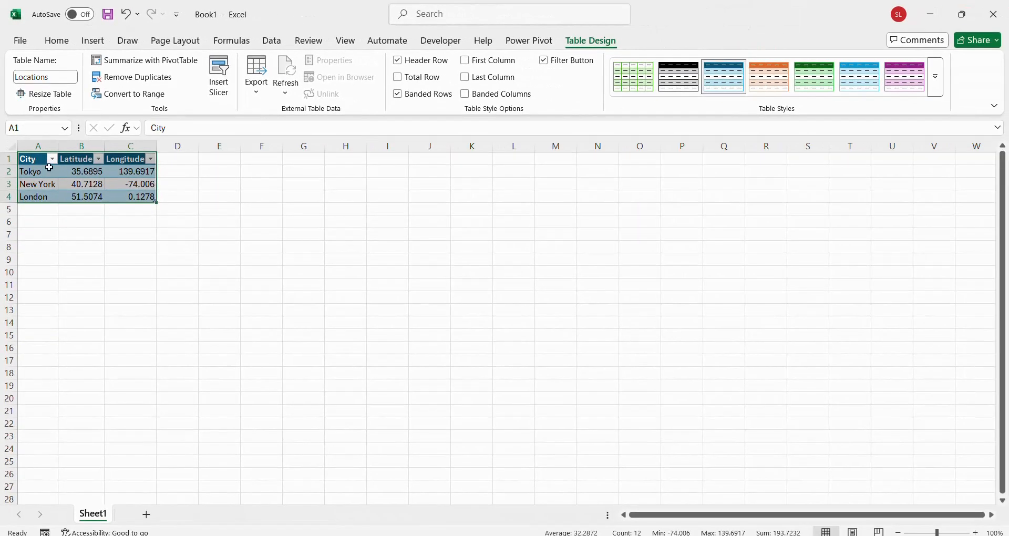
Load the Locations table into the Power Query Editor as a query
click(140, 197)
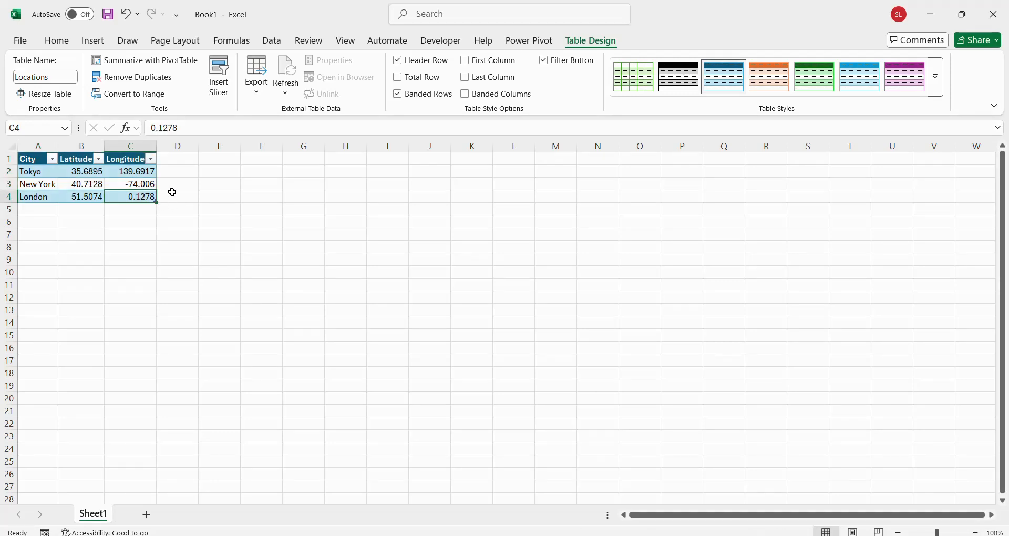
click(269, 40)
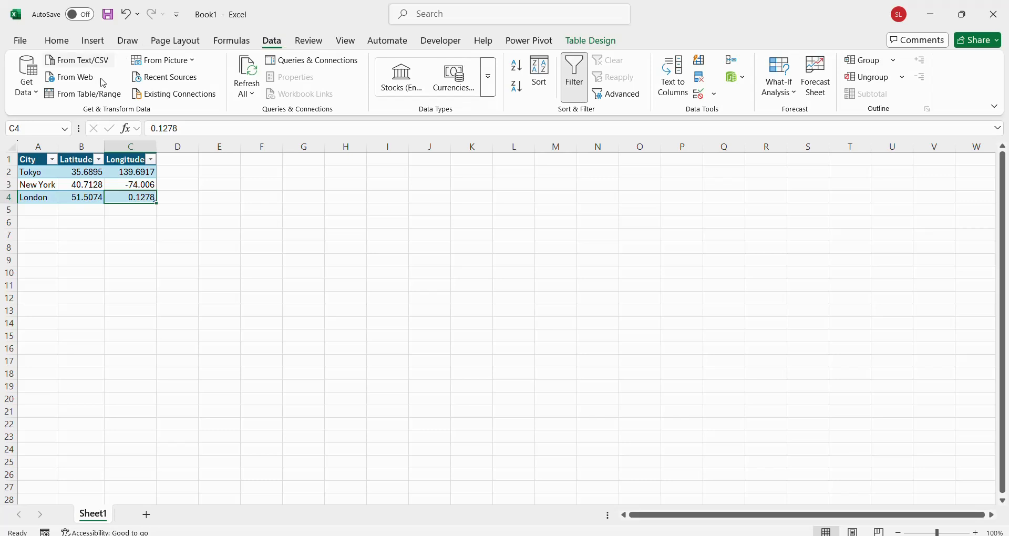
click(98, 100)
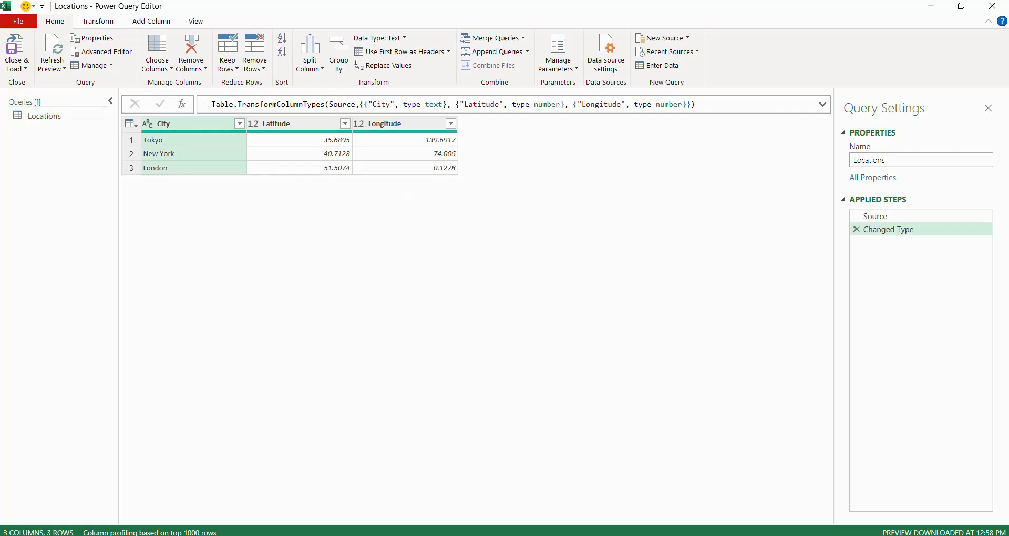
Add a new blank query alongside the Locations query
right_click(62, 199)
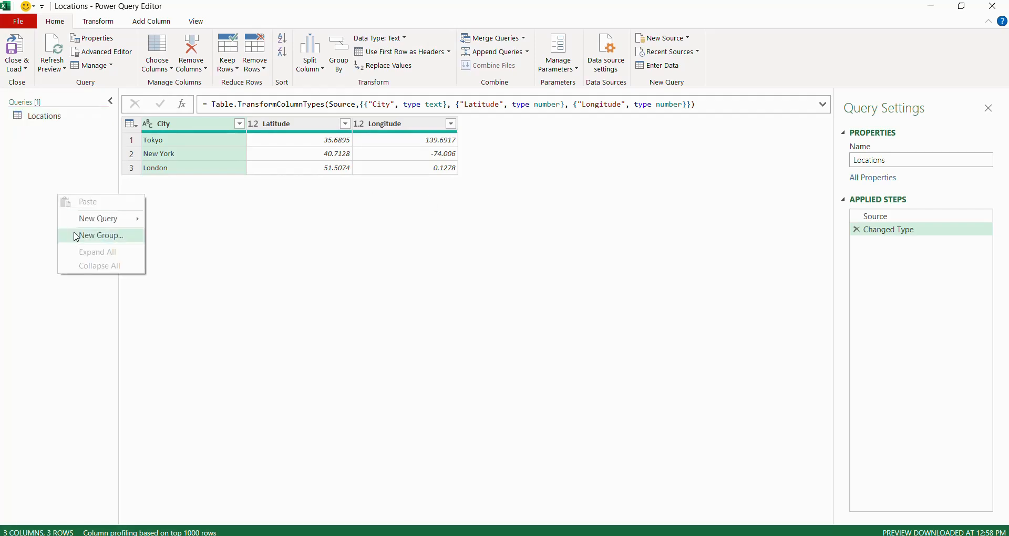
mouse_move(81, 220)
mouse_move(195, 289)
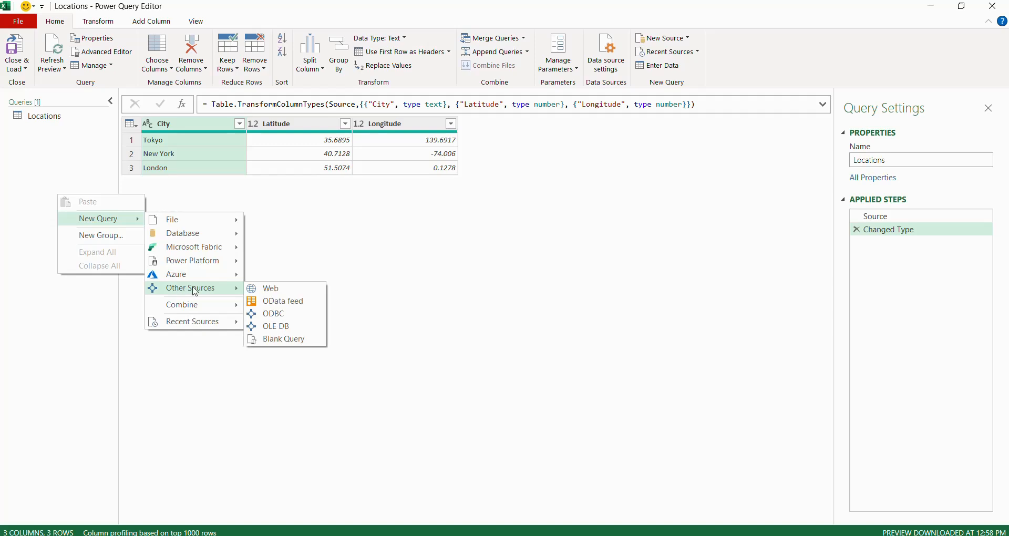
click(276, 341)
Rename the new blank query fxWeatherData
right_click(52, 134)
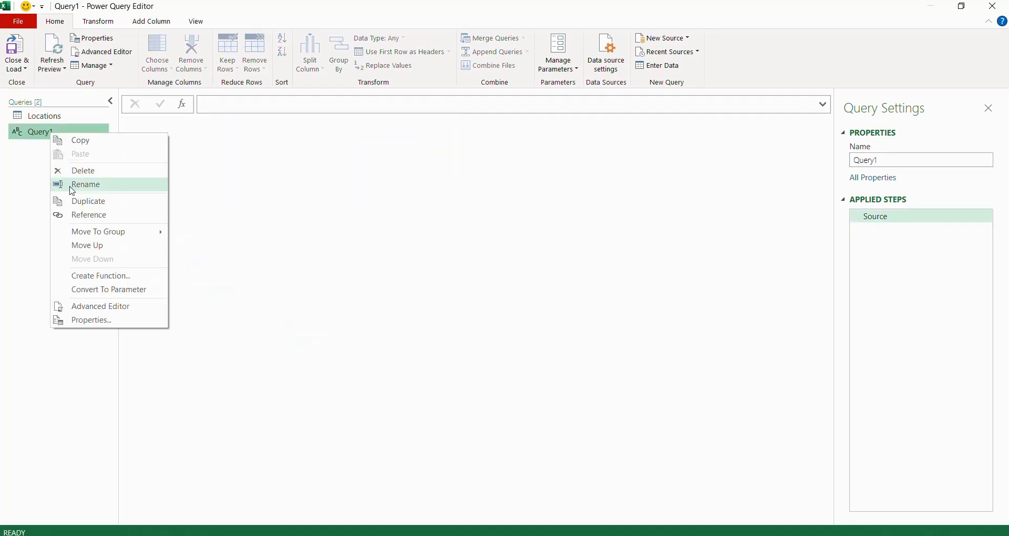
click(76, 185)
text(getWeatherDat)
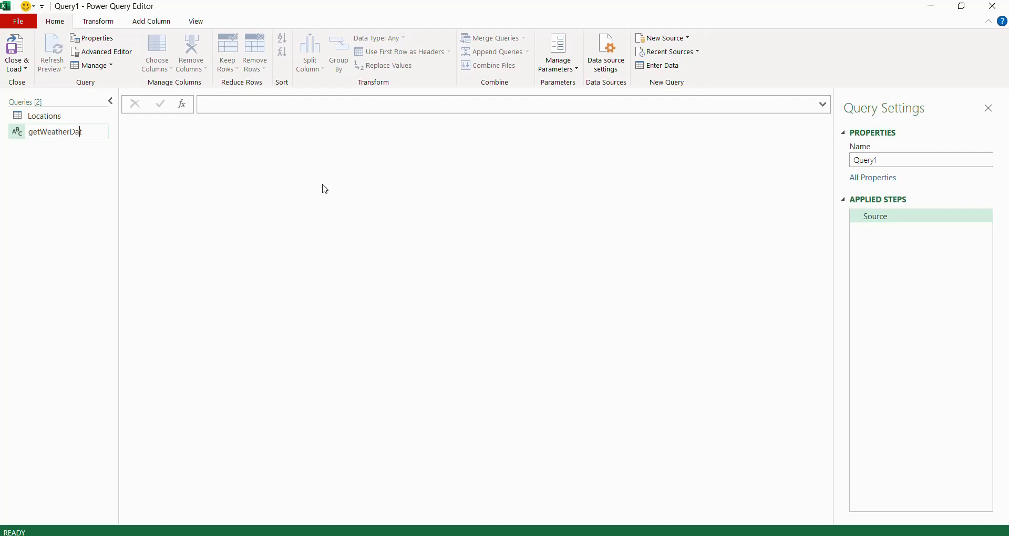
text(a)
double_click(39, 132)
double_click(39, 132)
click(40, 132)
key(BackSpace)
key(BackSpace)
key(BackSpace)
text(fx)
key(Return)
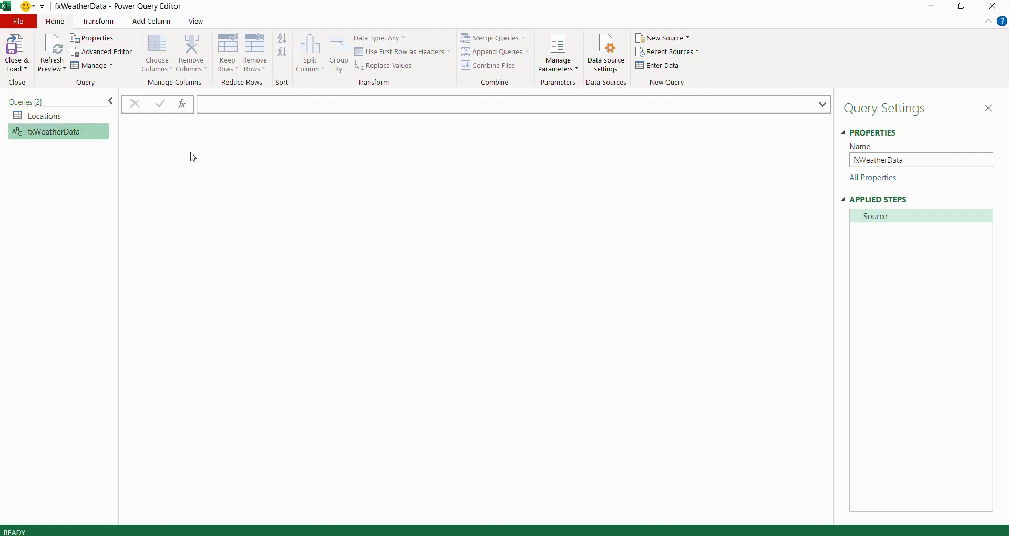
Open the M code of fxWeatherData for editing and copy the complete Open-Meteo forecast URL from the browser
right_click(61, 135)
click(119, 309)
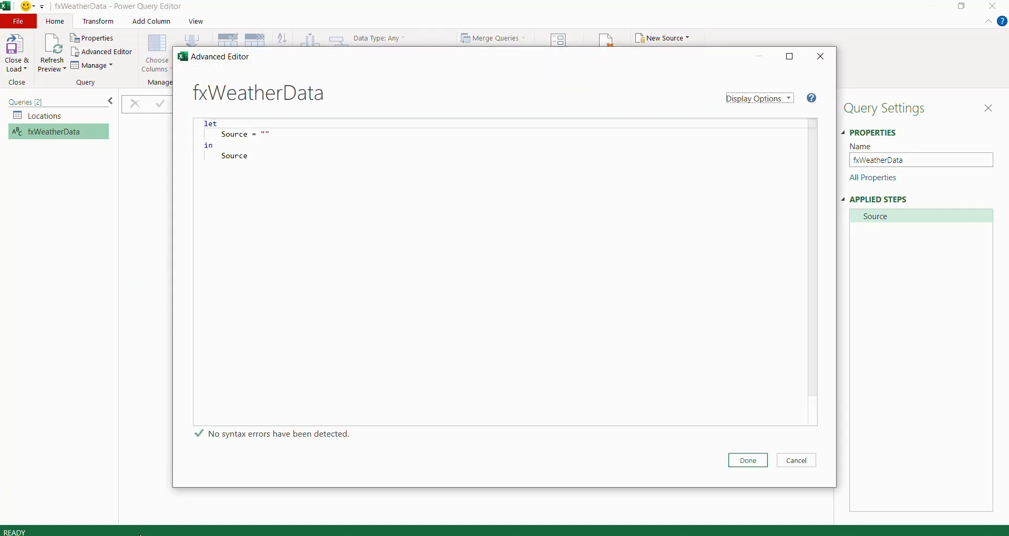
click(156, 535)
click(412, 42)
key(ctrl+c)
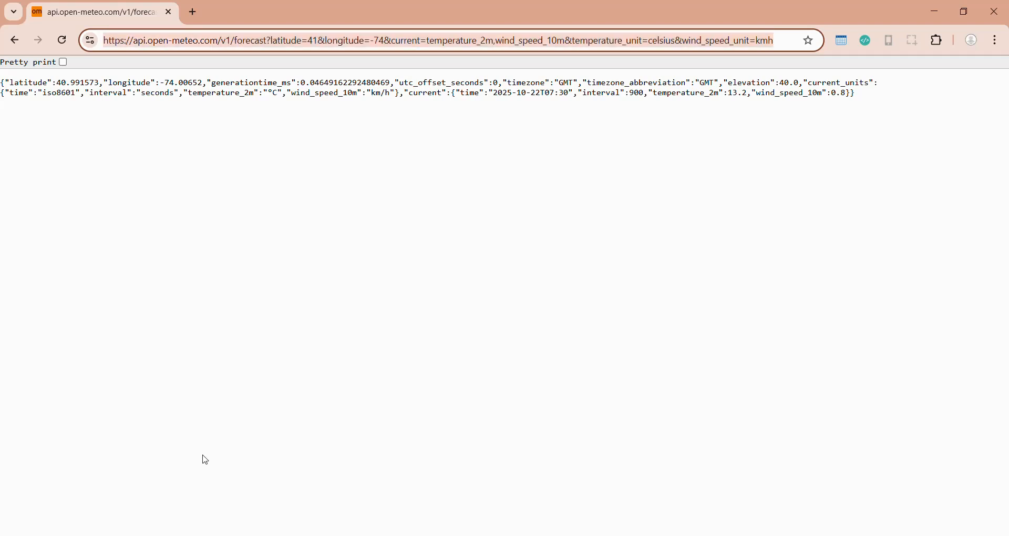
Back in the fxWeatherData code, paste the forecast URL as the quoted text value of Source and apply the code
mouse_move(150, 534)
click(216, 484)
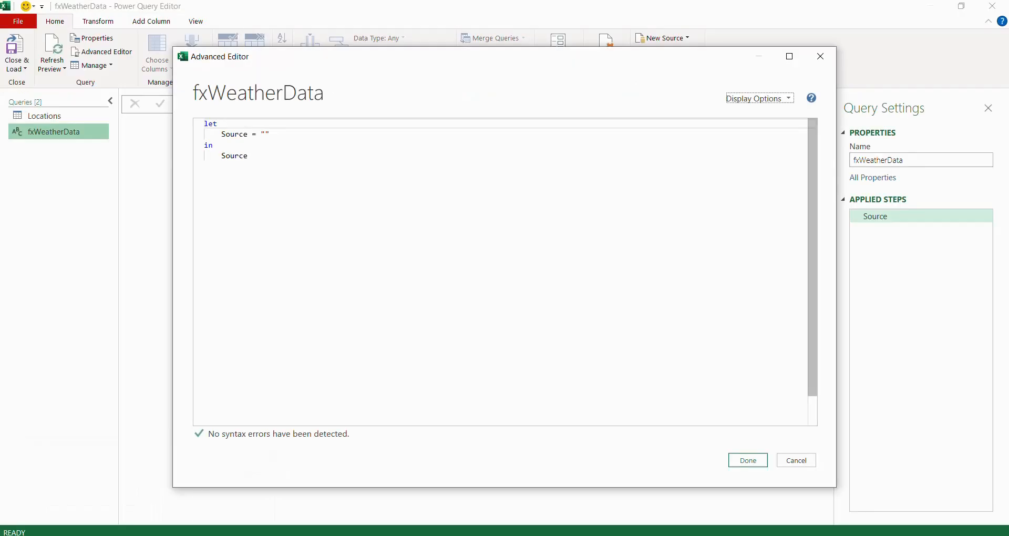
click(266, 134)
key(ctrl+v)
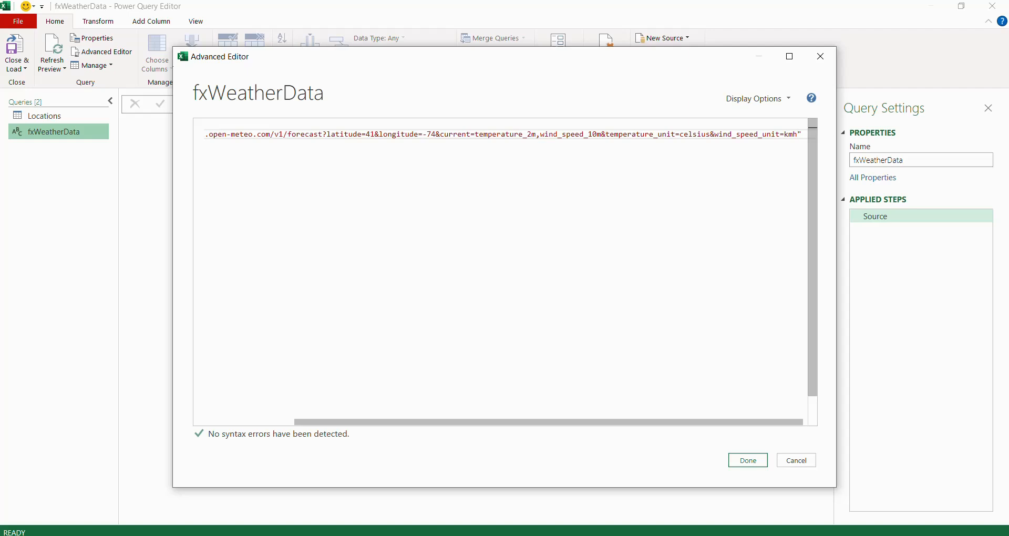
drag(631, 422, 385, 423)
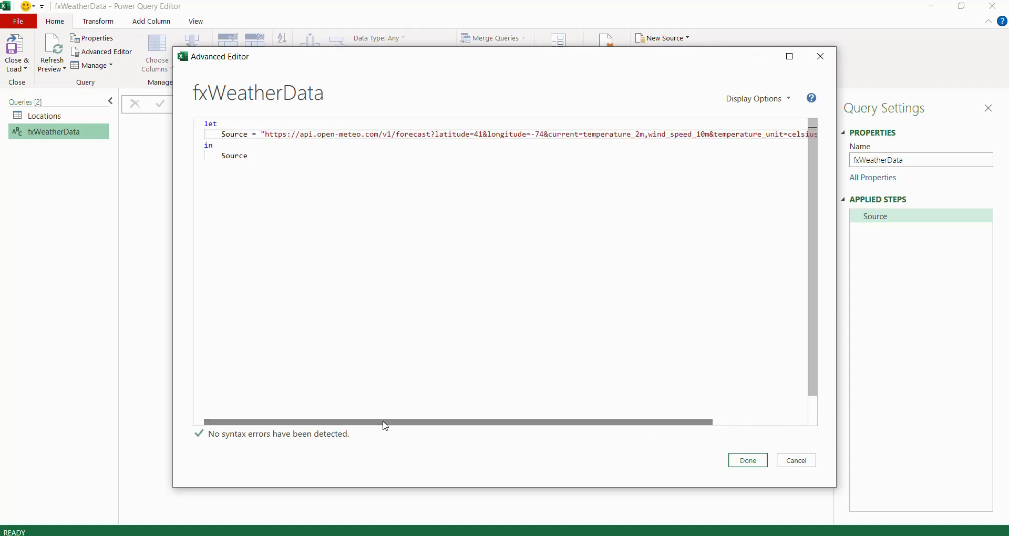
click(751, 460)
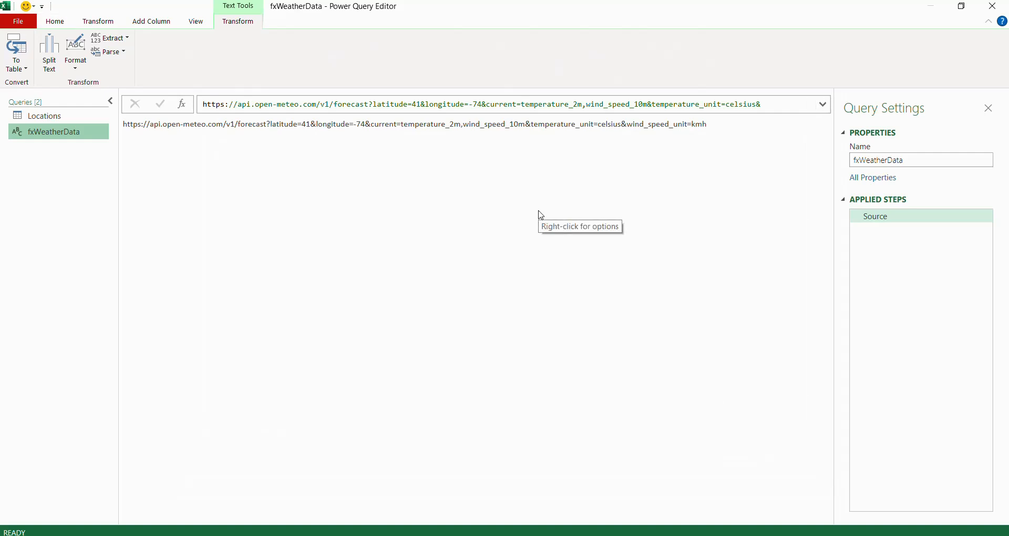
click(823, 106)
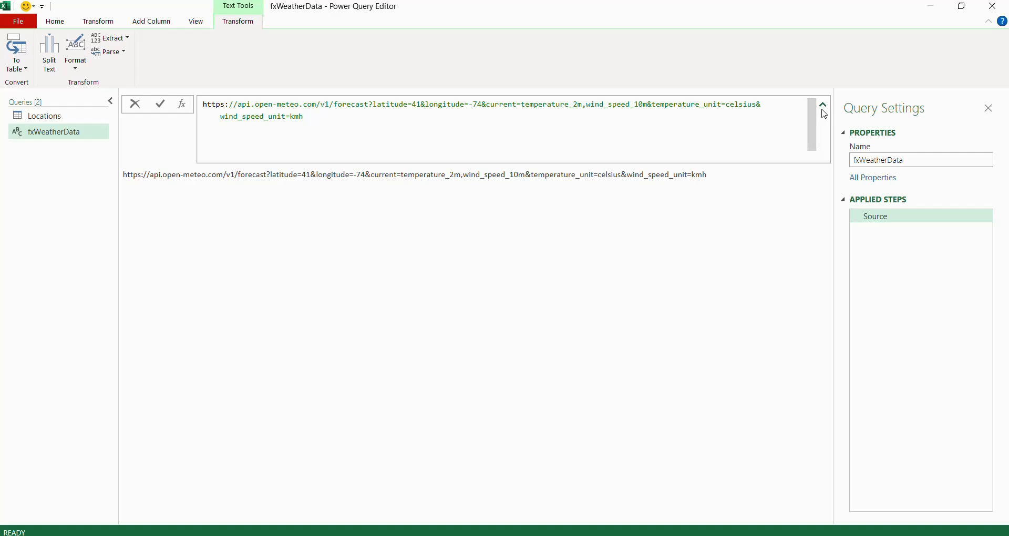
click(823, 105)
In the fxWeatherData M code, add a WebContents step after Source with the expression Web.Contents(Source)
right_click(79, 136)
click(148, 308)
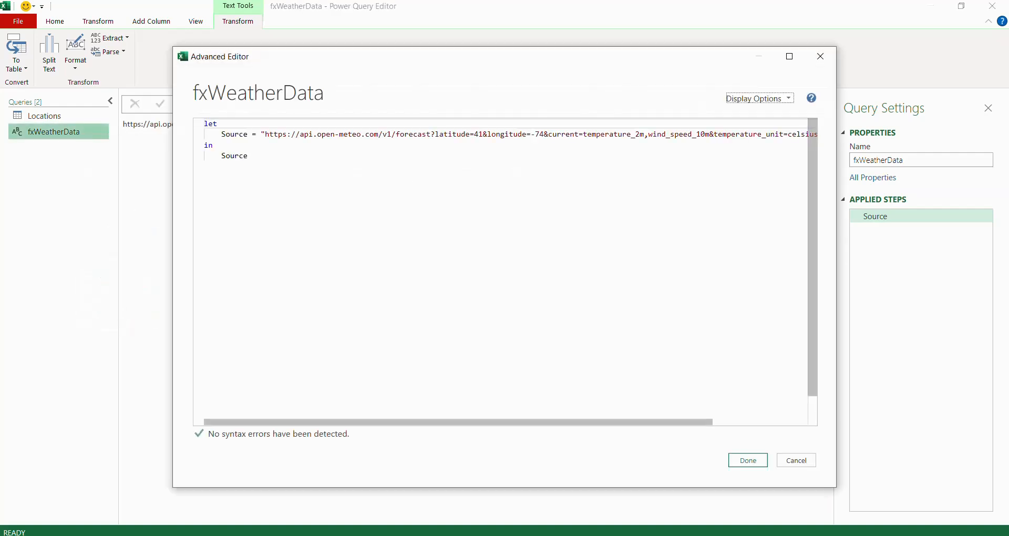
click(205, 146)
key(Return)
key(Up)
text(,)
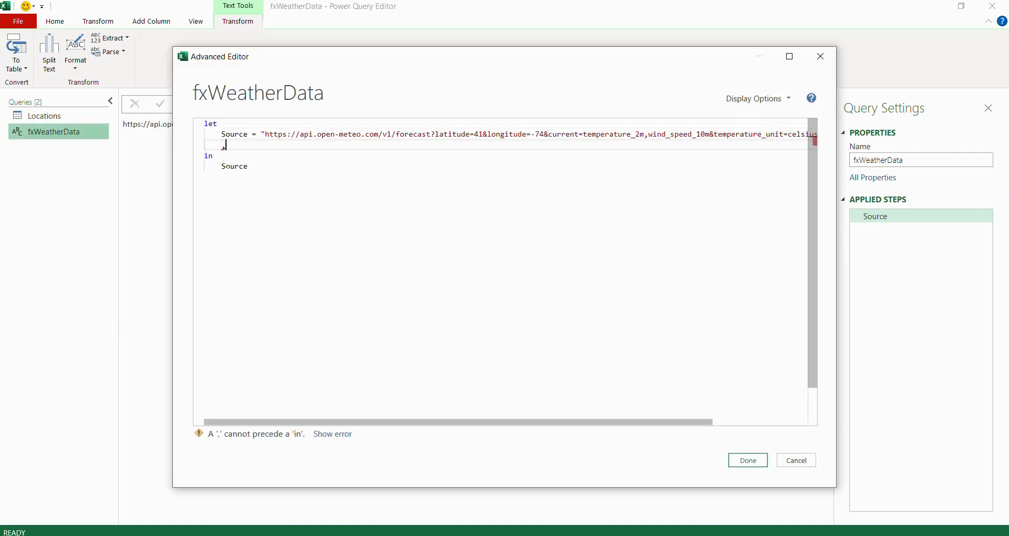
text(WebContents = web.cont)
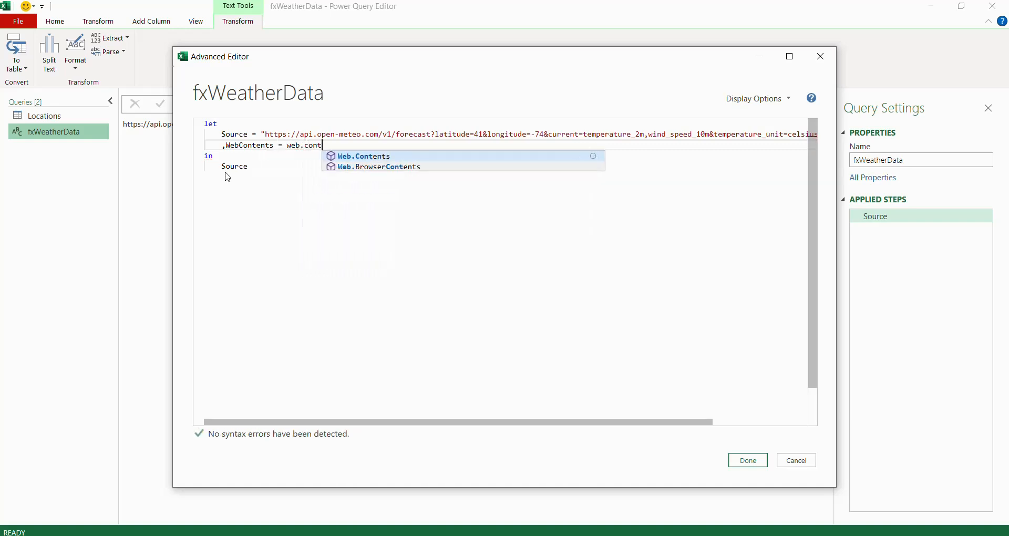
key(Tab)
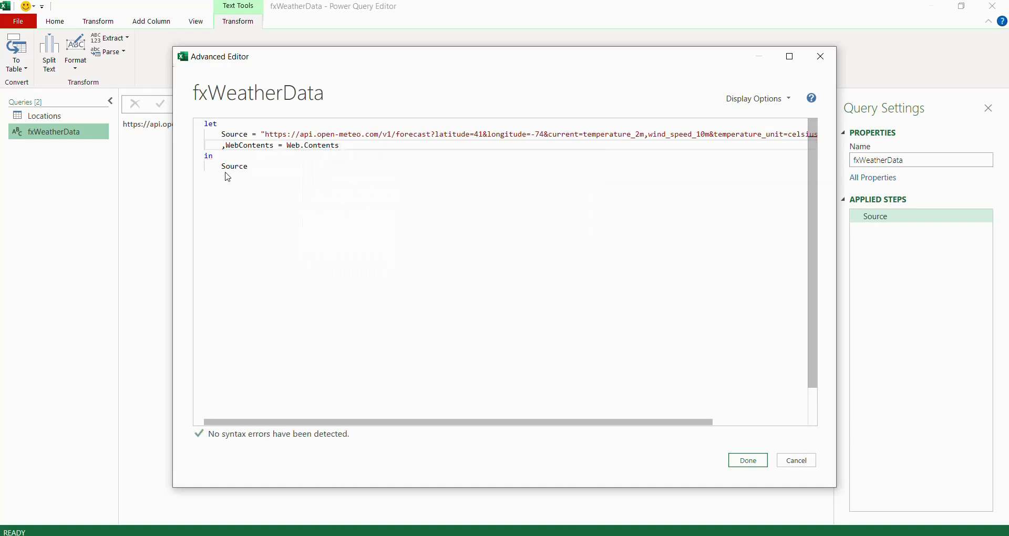
text((Source)
Make the fxWeatherData code return WebContents instead of Source and apply the code
double_click(263, 145)
key(ctrl+c)
double_click(234, 166)
key(ctrl+v)
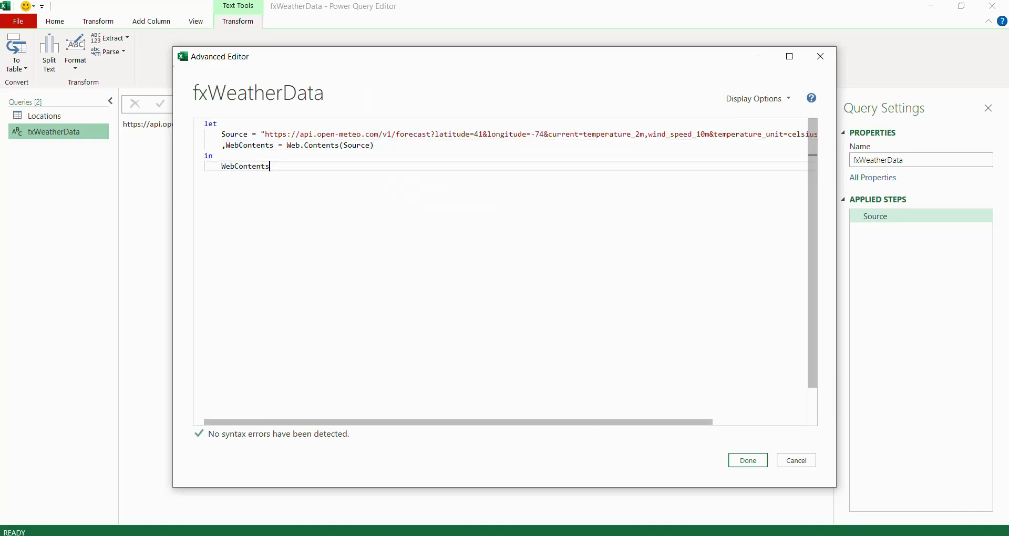
click(747, 461)
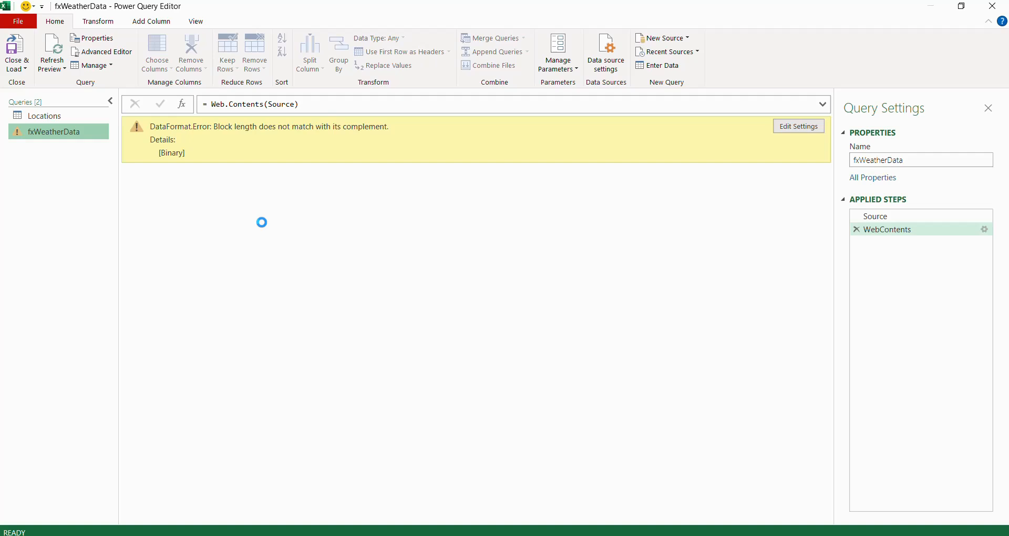
Add the options record [Headers=[#"Accept-Encoding"="identity"]] as the second argument of Web.Contents in fxWeatherData and apply the code
right_click(79, 134)
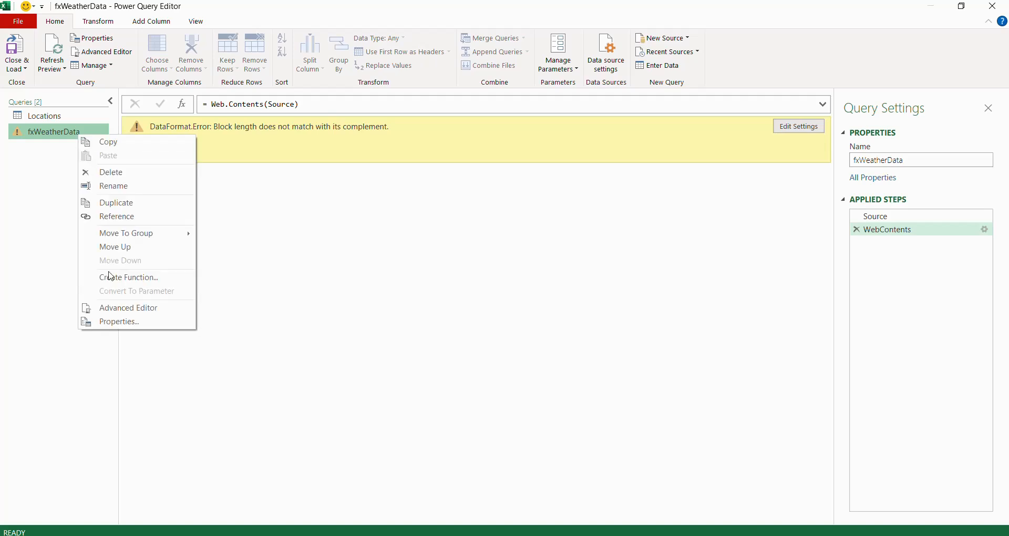
click(120, 309)
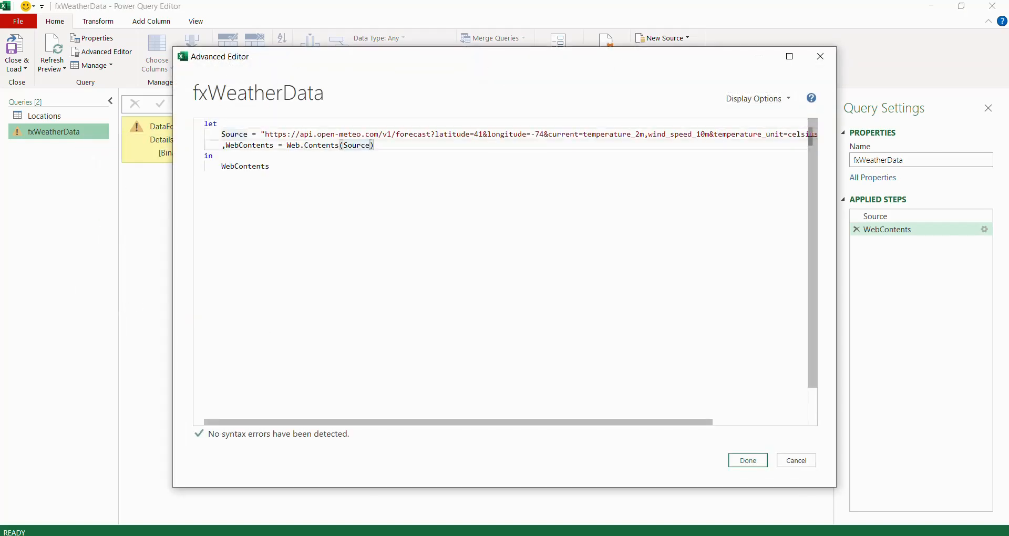
text(,[Headers=[)
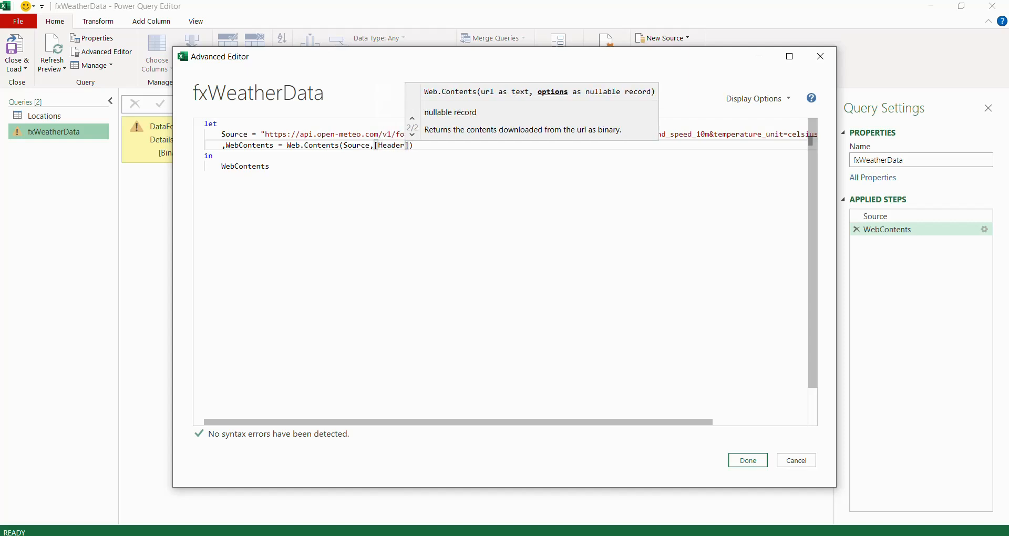
text(#"Accept-Encoding")
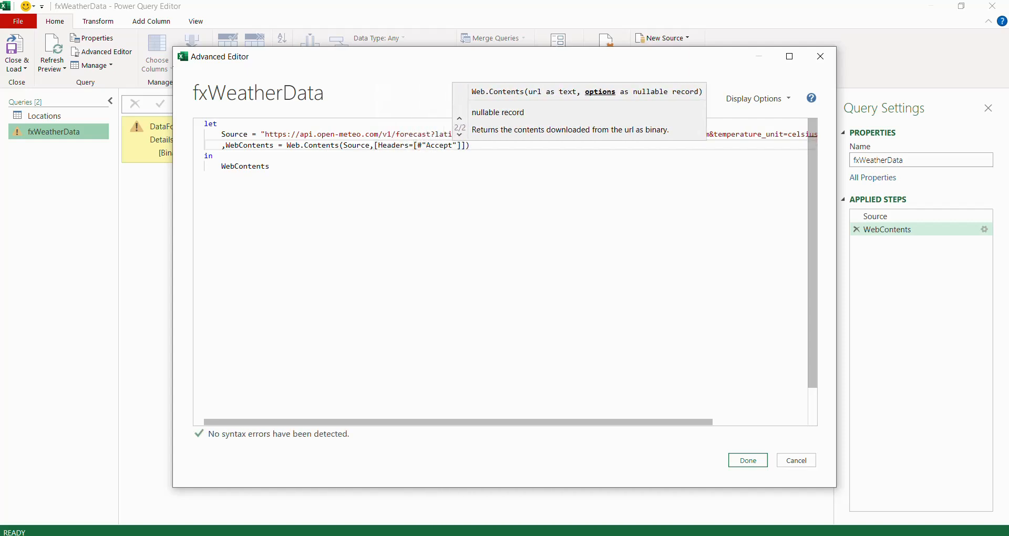
text(="identity")
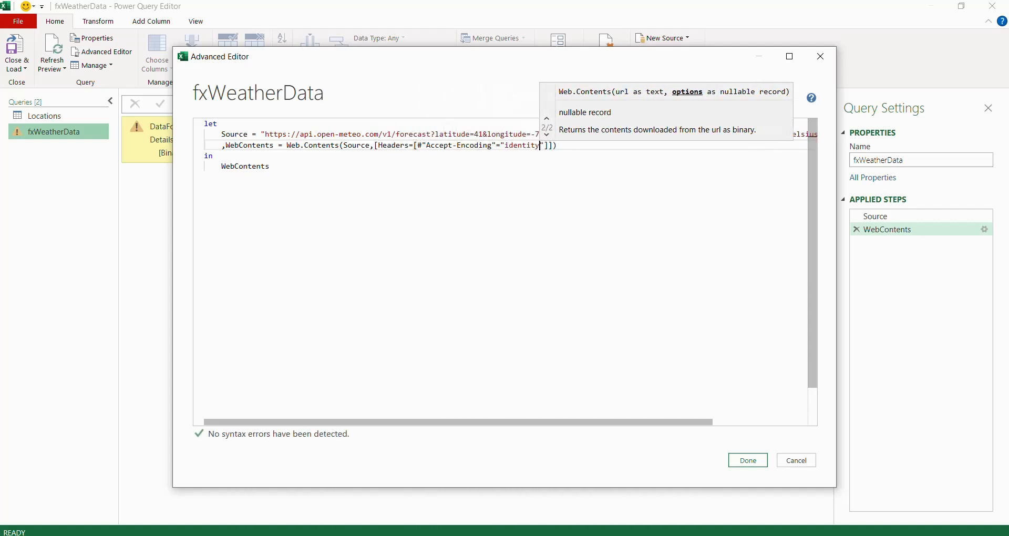
click(748, 462)
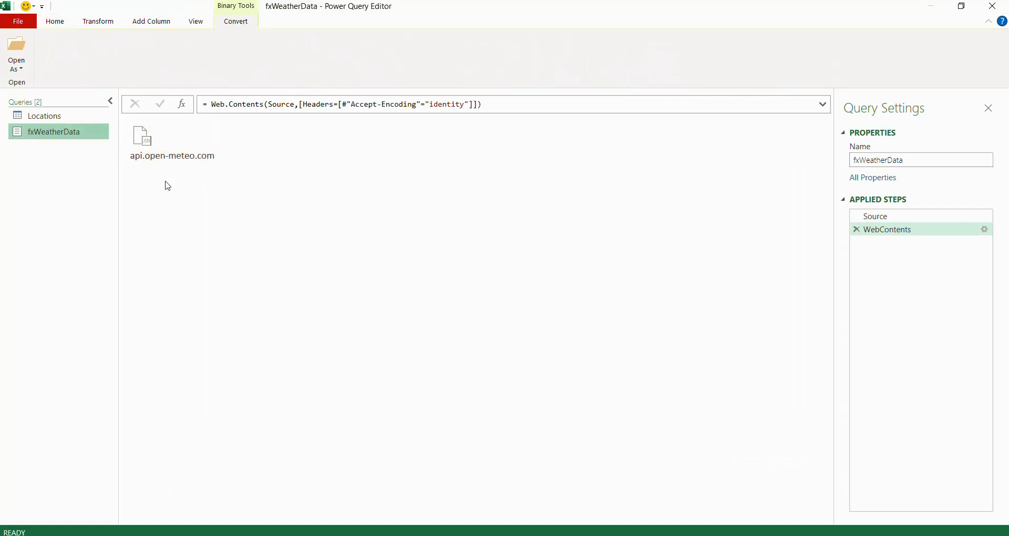
Open the downloaded api.open-meteo.com file as JSON and check the Json.Document expression in the query's M code without changing it
double_click(149, 143)
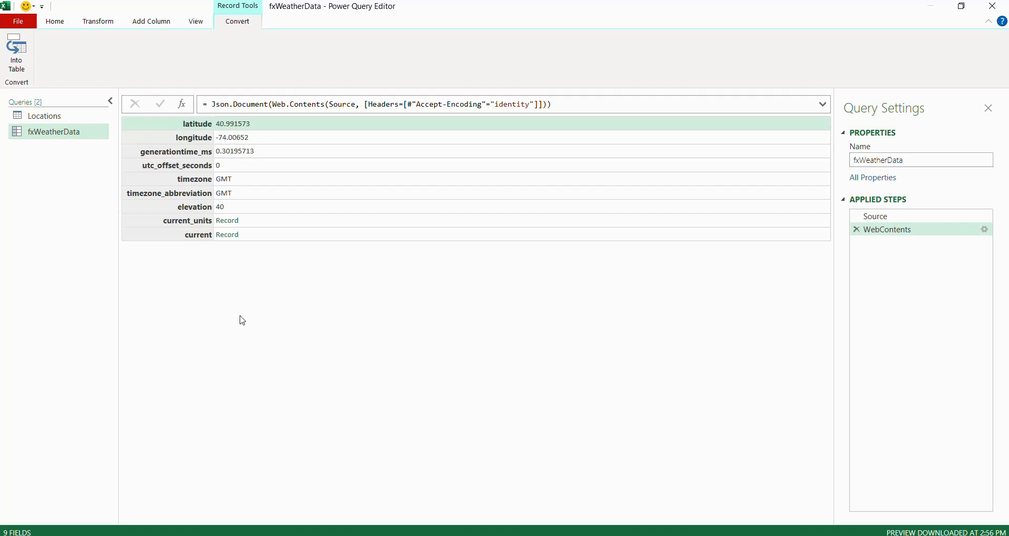
right_click(71, 132)
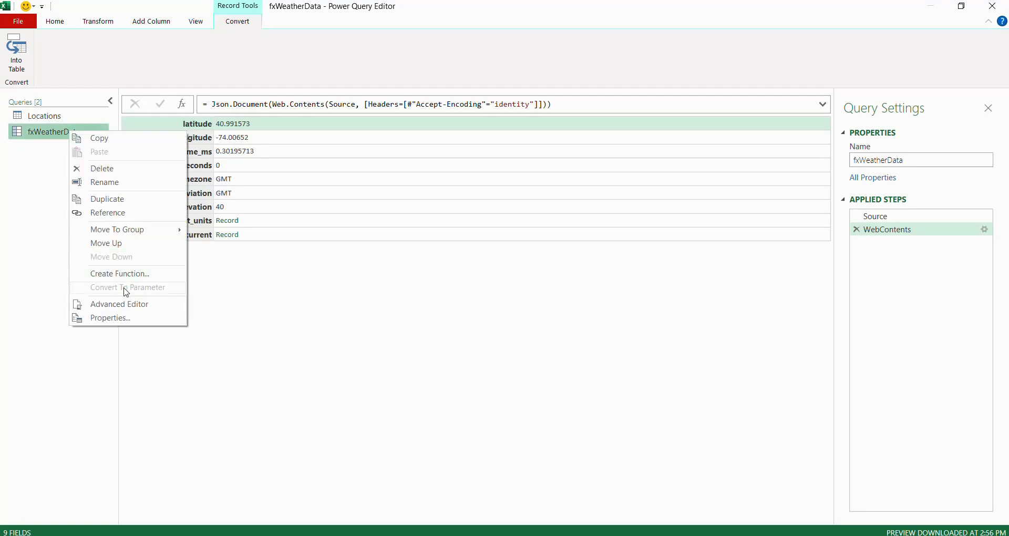
click(125, 305)
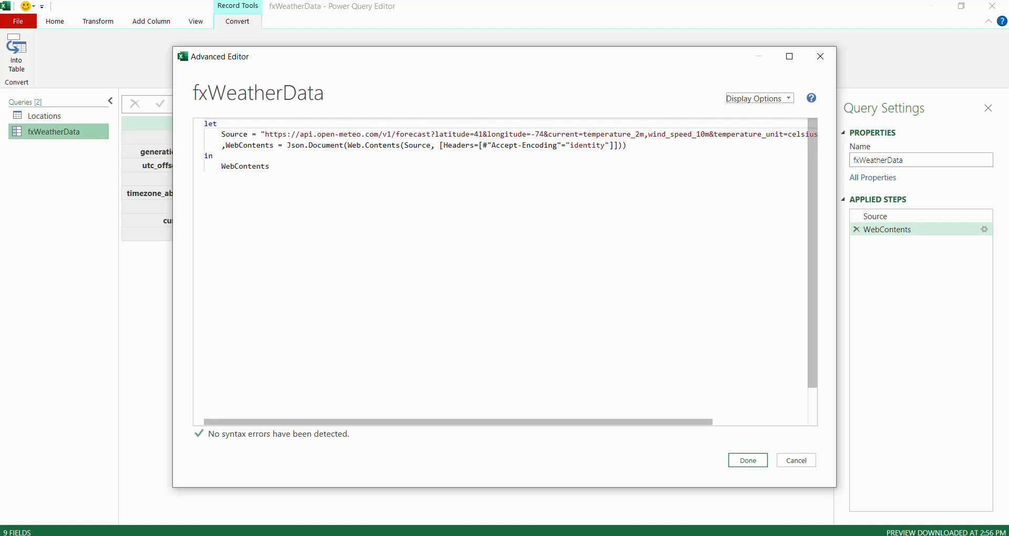
drag(282, 145, 615, 145)
double_click(341, 145)
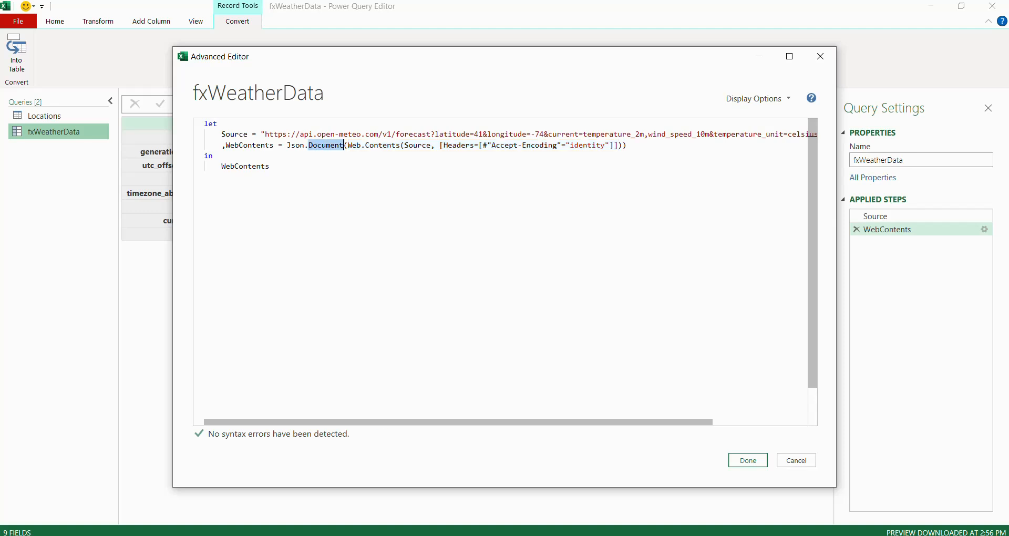
click(796, 461)
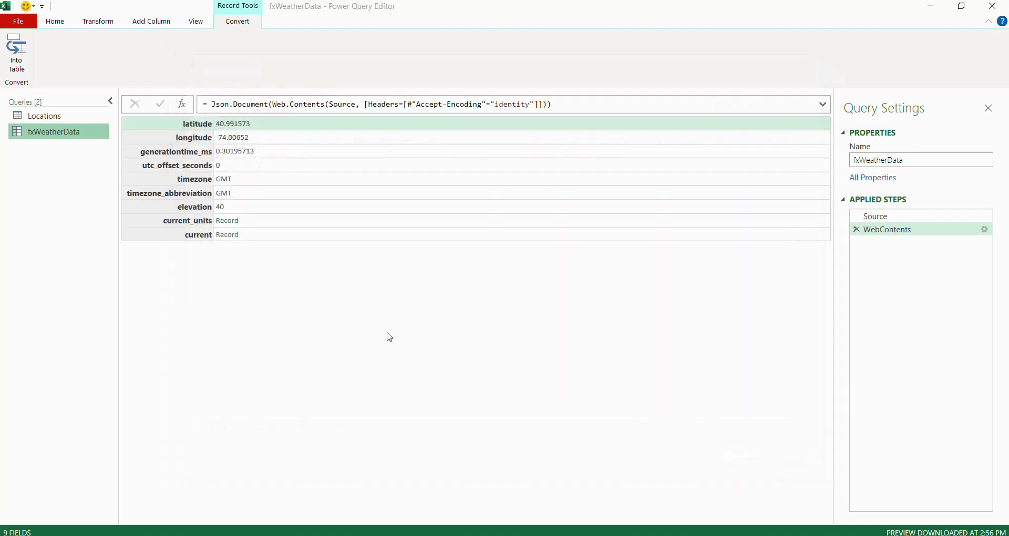
Drill into the current record of the weather response and open the query's M code at the WebContents[current] line
click(223, 236)
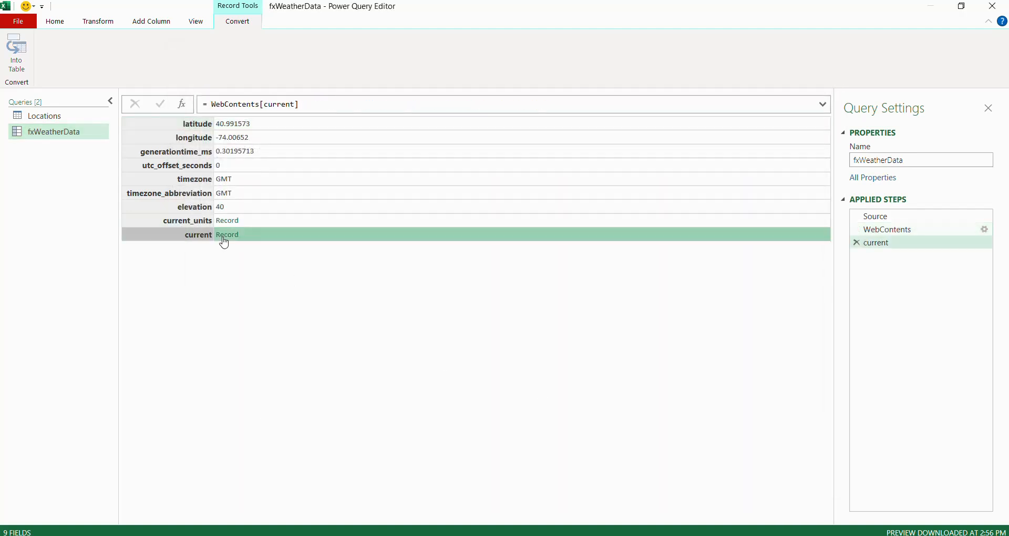
right_click(78, 137)
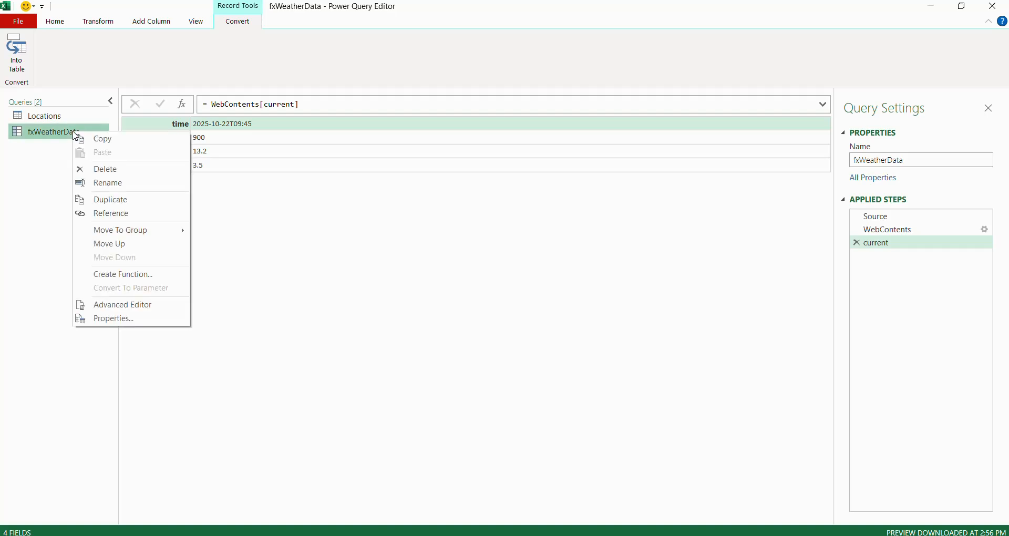
click(131, 304)
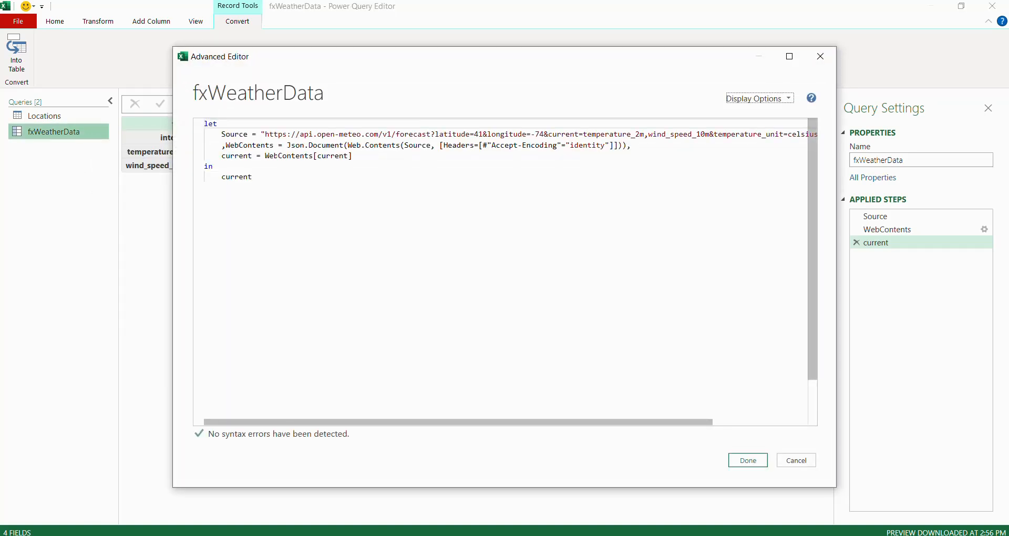
drag(265, 156, 315, 156)
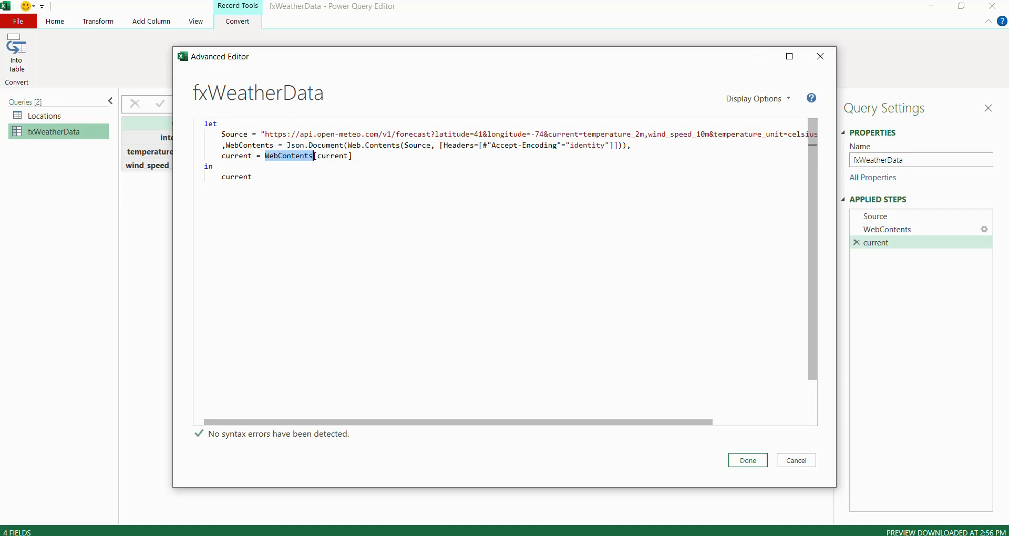
double_click(330, 156)
Add a step t after current with the expression Record.ToTable(current)
key(End)
key(Return)
text(,)
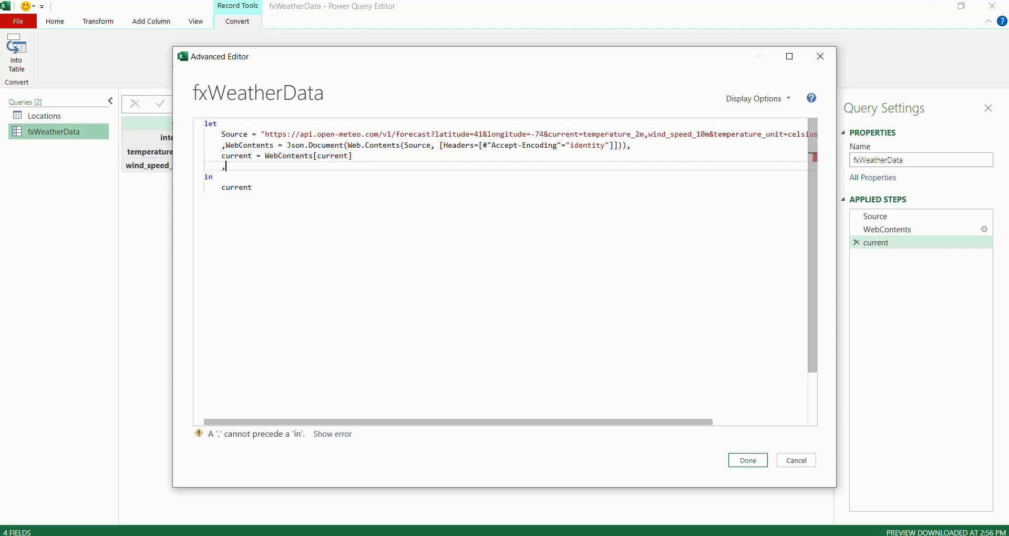
text(t = reco)
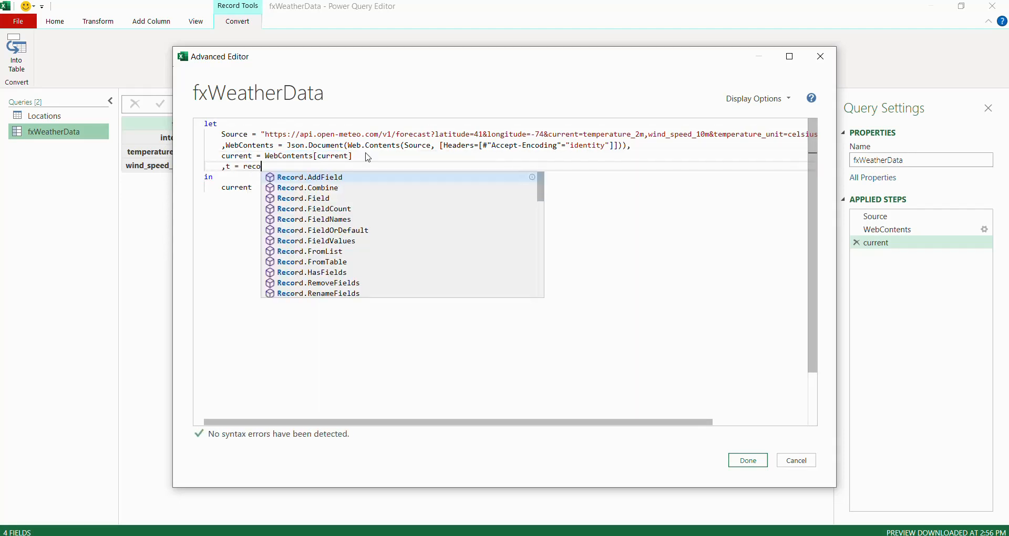
text(rd.to)
key(Down)
key(Tab)
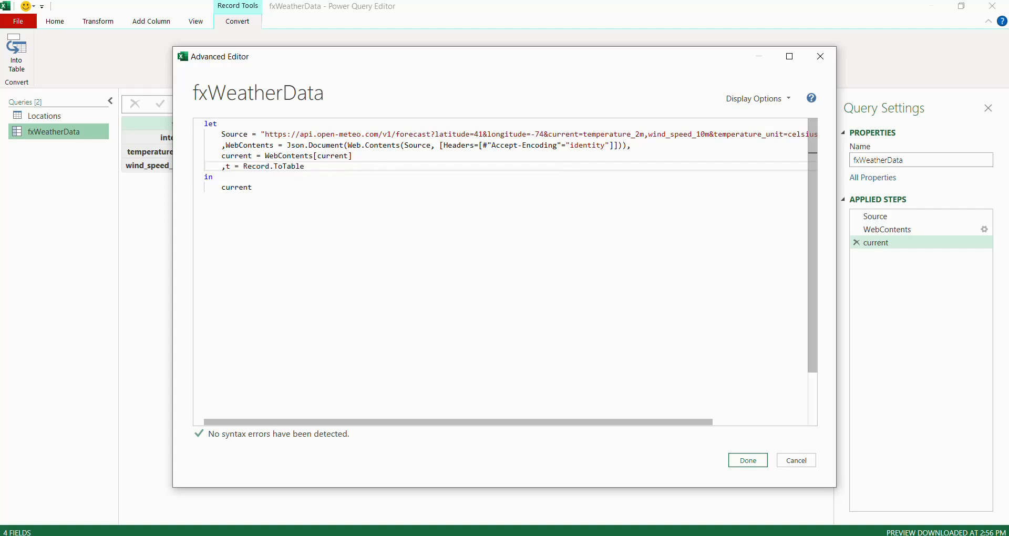
text((cure)
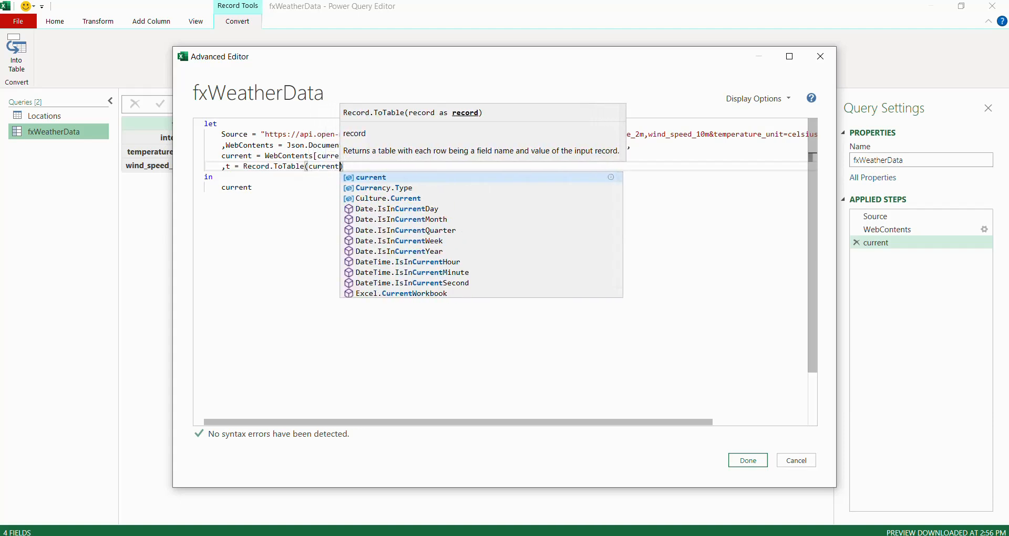
key(Tab)
Make the fxWeatherData code return t instead of current and apply the code
double_click(237, 188)
text(t)
click(748, 461)
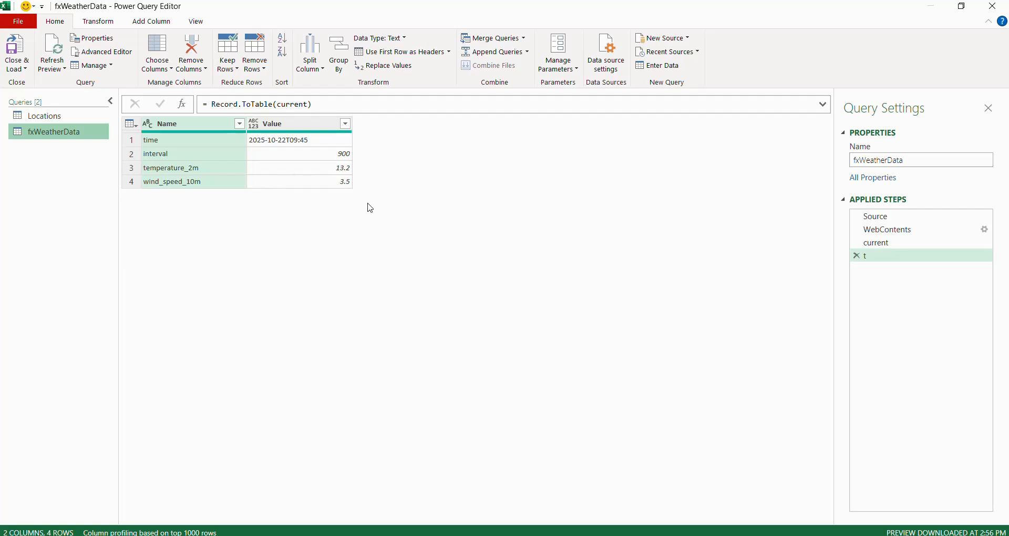
Add a step pt after t in the fxWeatherData code with the expression Table.Pivot(t,t[Name],"Name","Value")
right_click(66, 132)
click(99, 305)
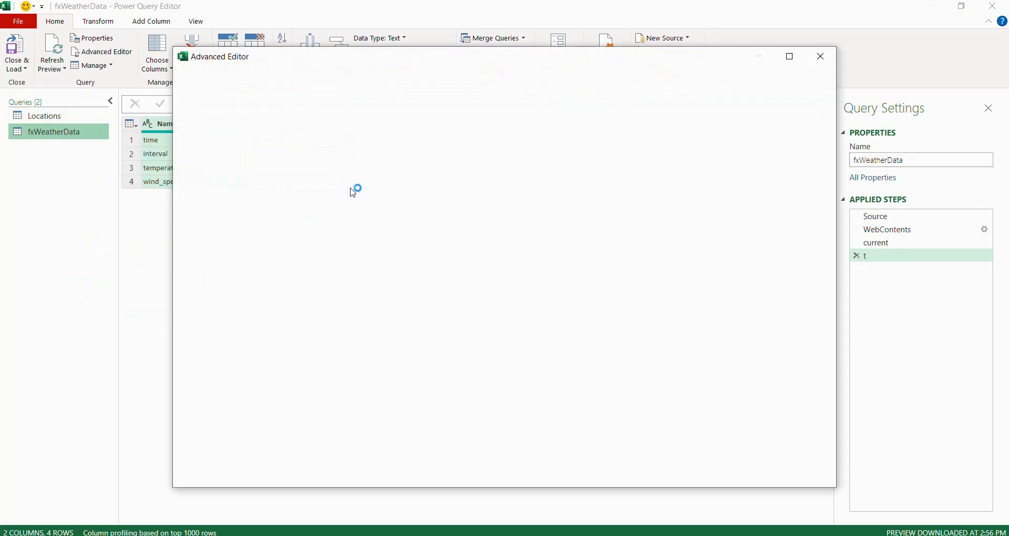
click(344, 167)
key(Return)
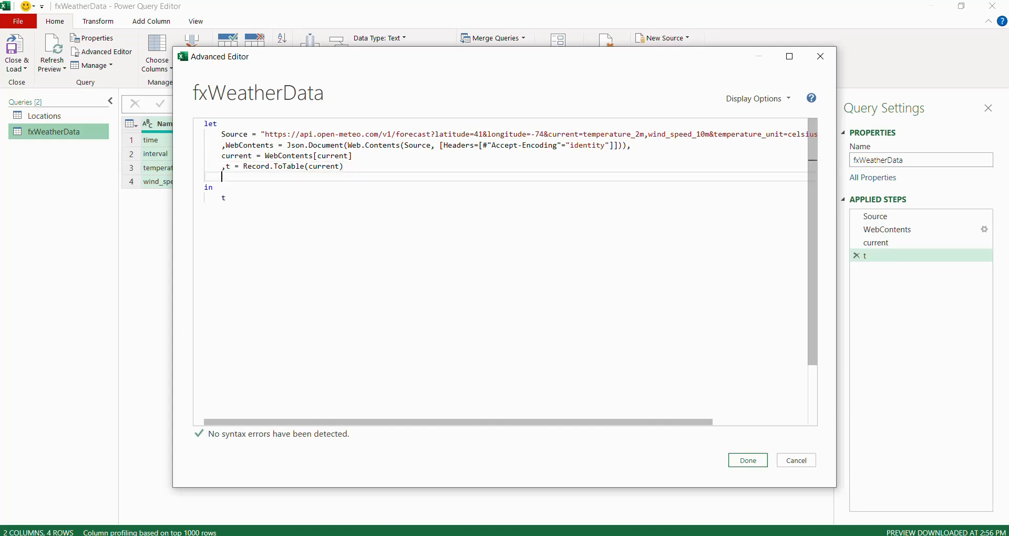
text(,pt)
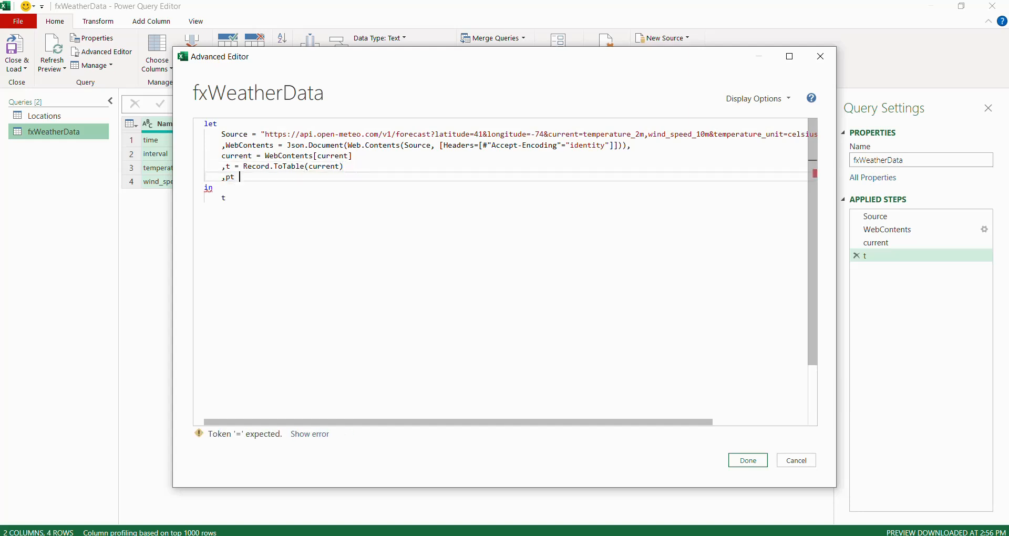
text( = ta)
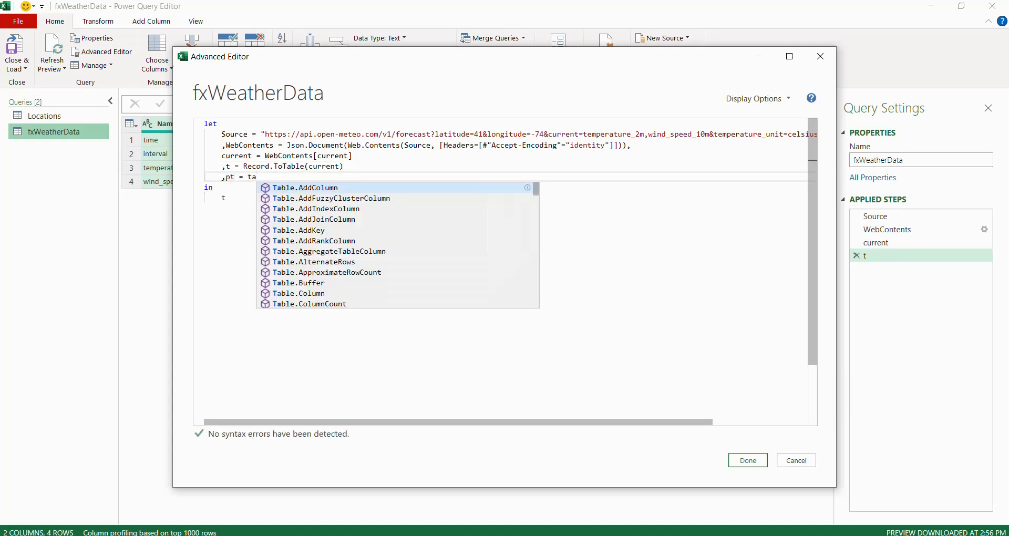
text(ble.pivot)
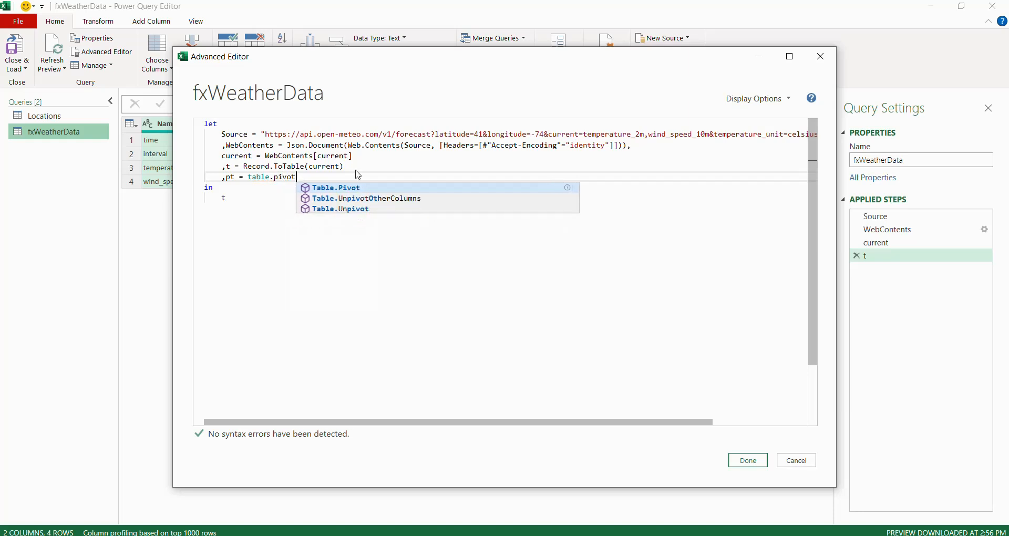
key(Return)
text(()
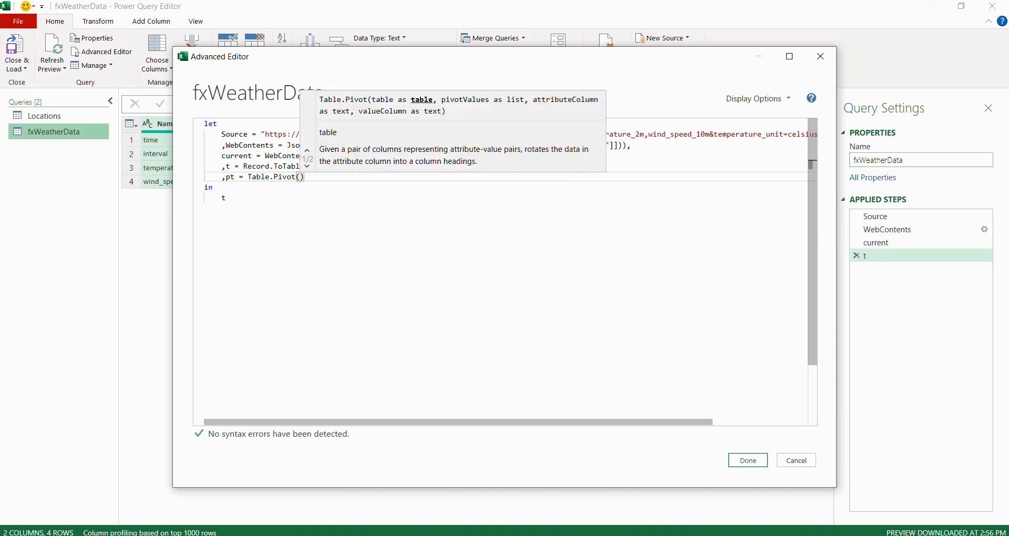
text(t,t[Na)
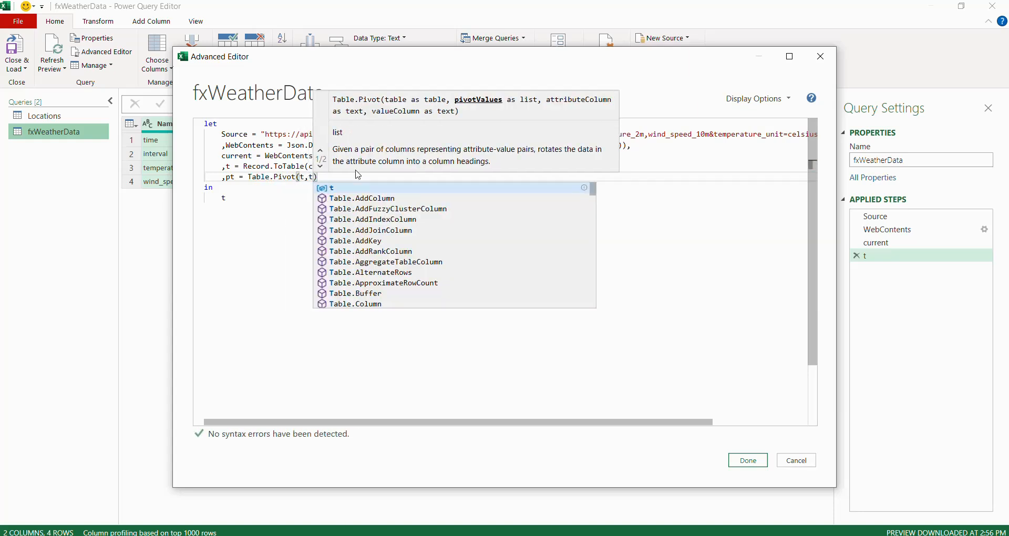
text(me],)
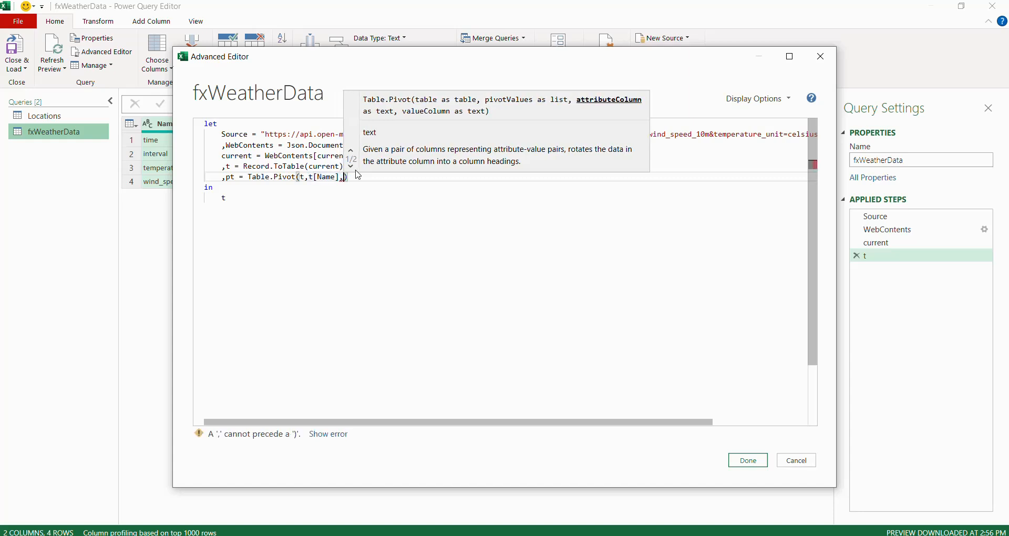
text("Name)
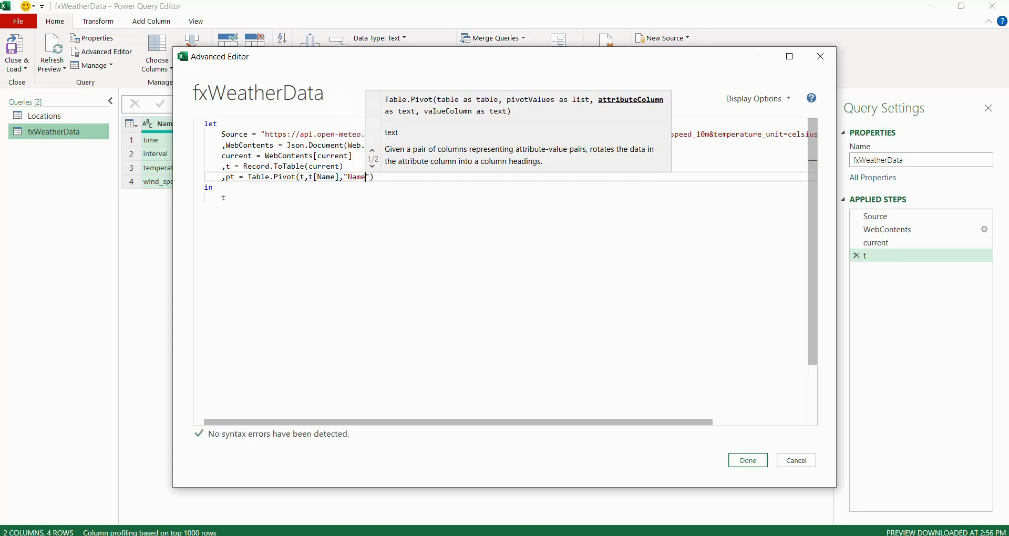
text(","Value")
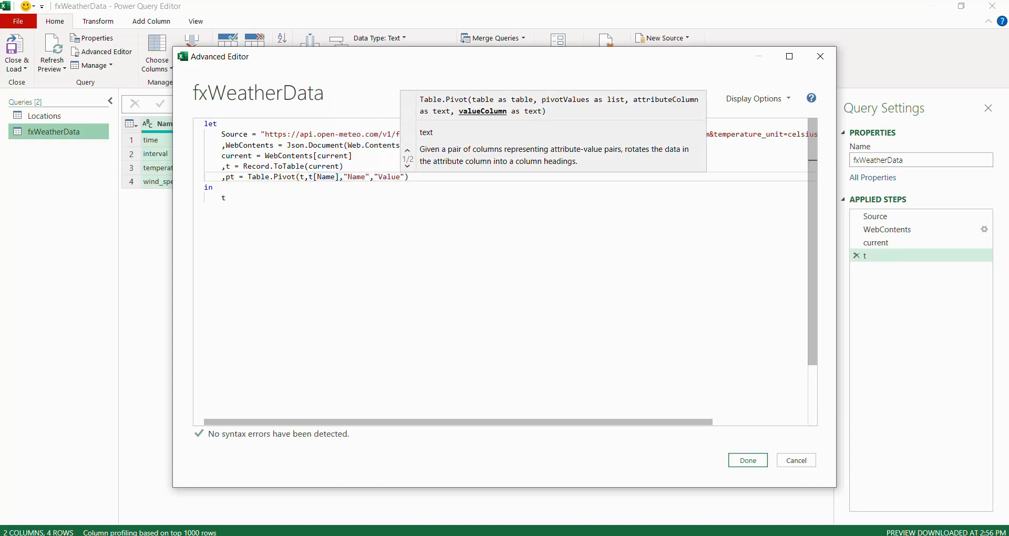
Make the fxWeatherData code return pt instead of t and apply the code
click(224, 198)
text(p)
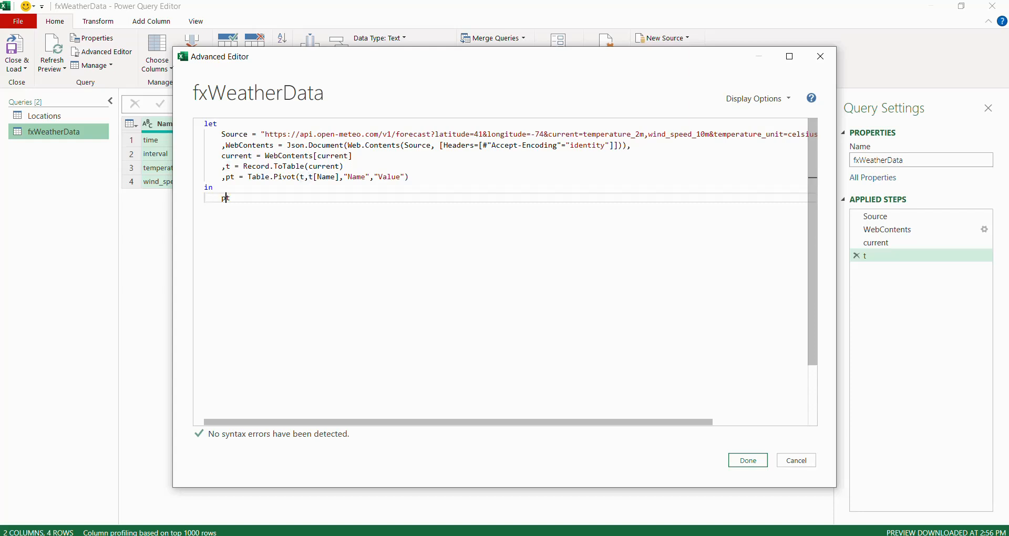
click(742, 460)
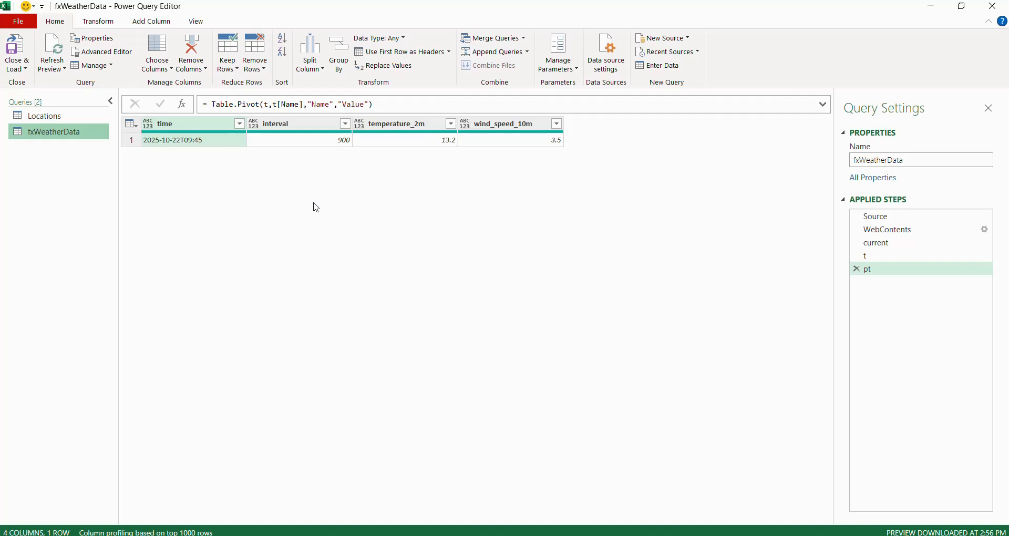
Turn the fxWeatherData query into a function by adding (lat as text, long as text) => above the let line
right_click(52, 131)
click(100, 302)
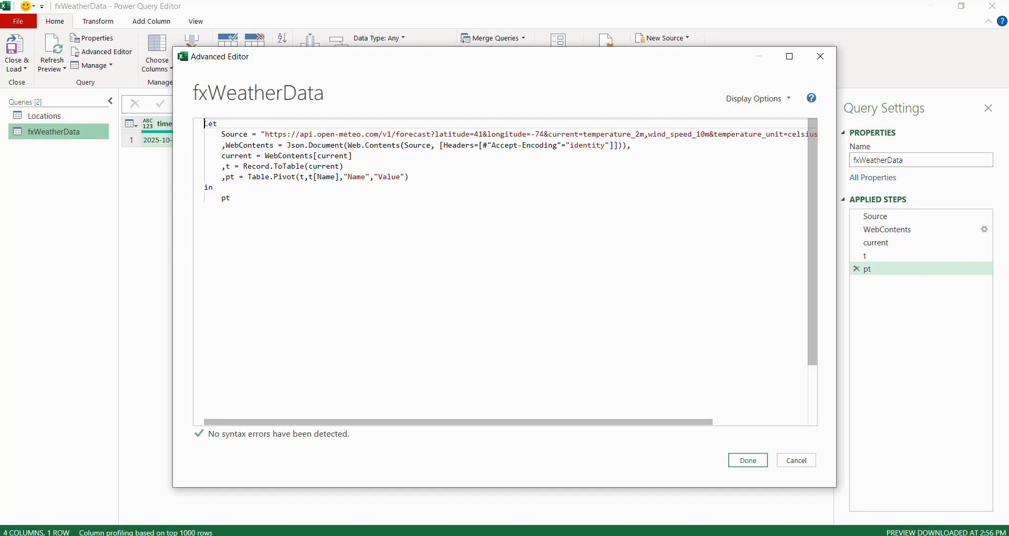
key(Return)
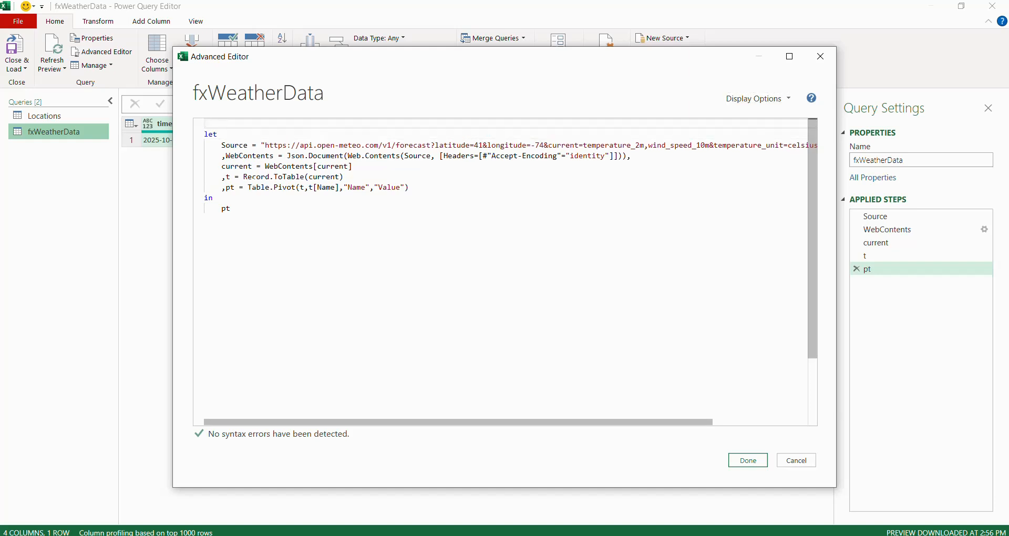
text((lai)
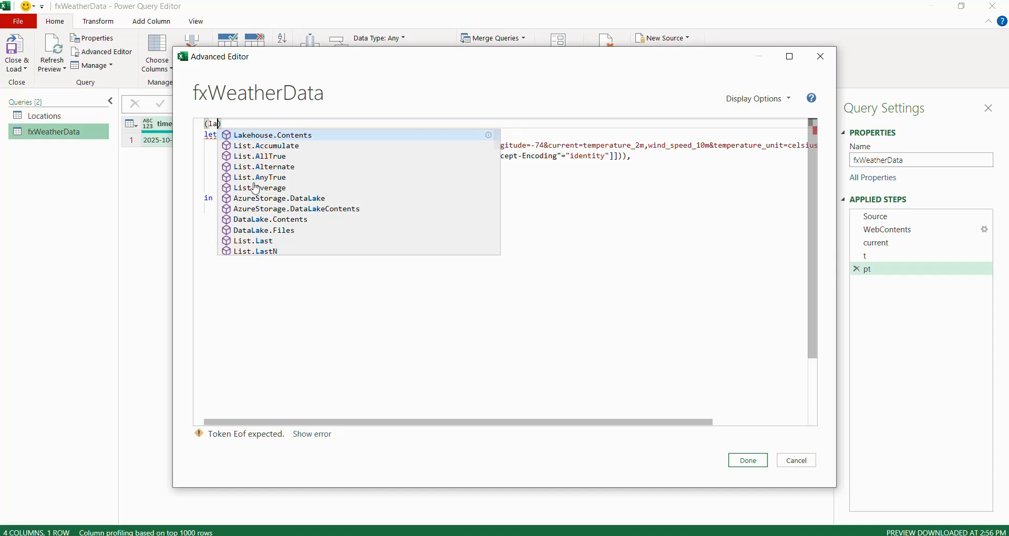
key(BackSpace)
text(t as text)
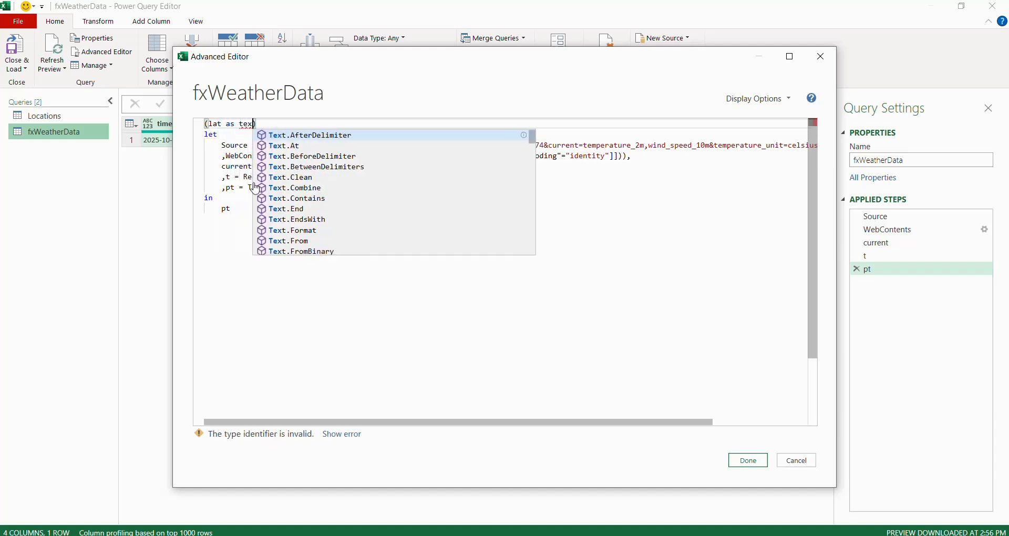
text(, lon)
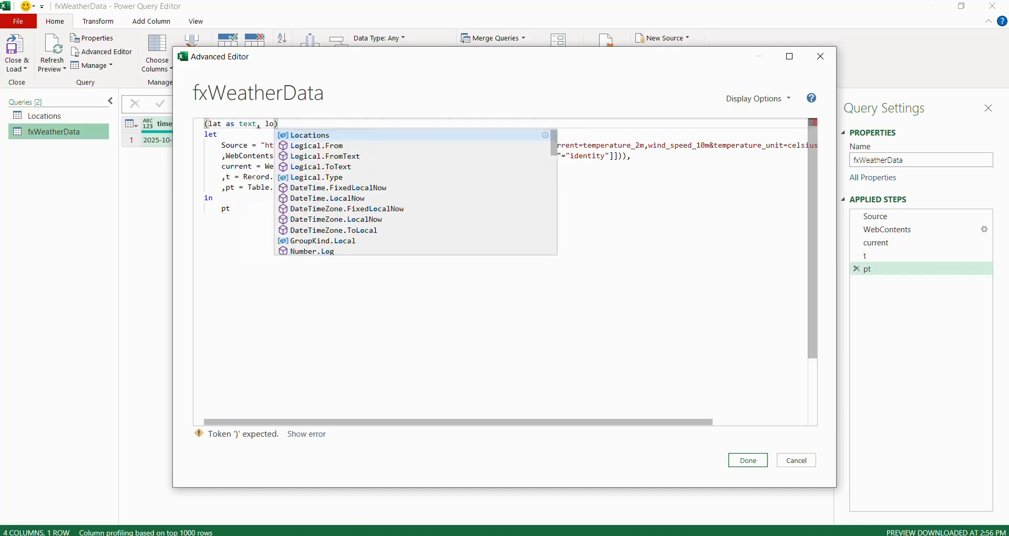
text(g as text))
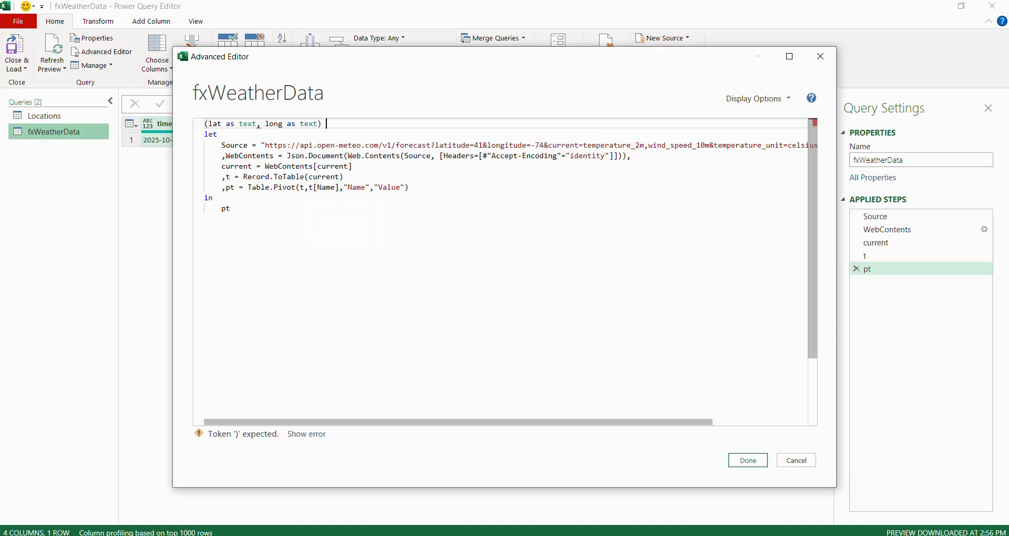
text( =>)
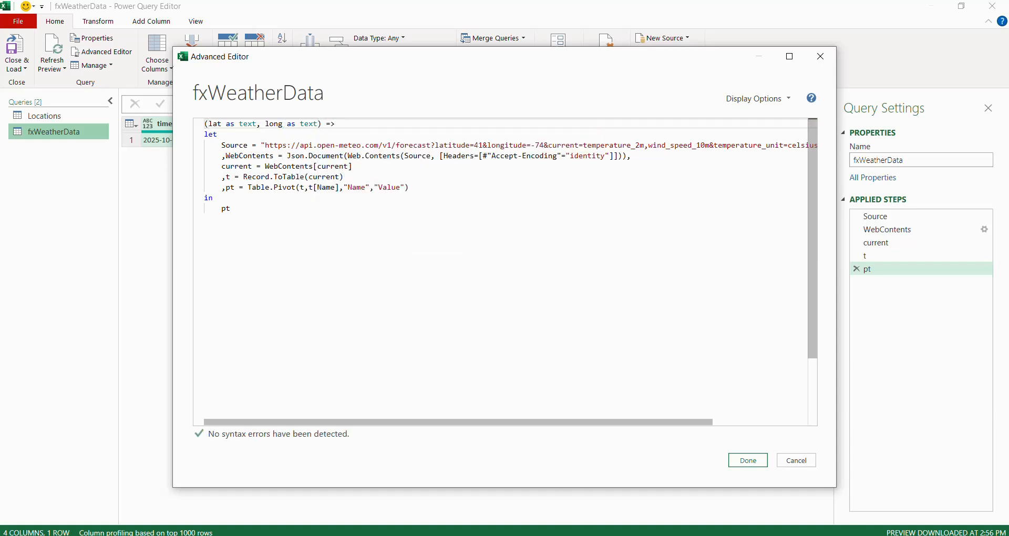
Replace the hard-coded latitude in the Source URL with the lat parameter, joined into the string as " & lat & "
double_click(478, 145)
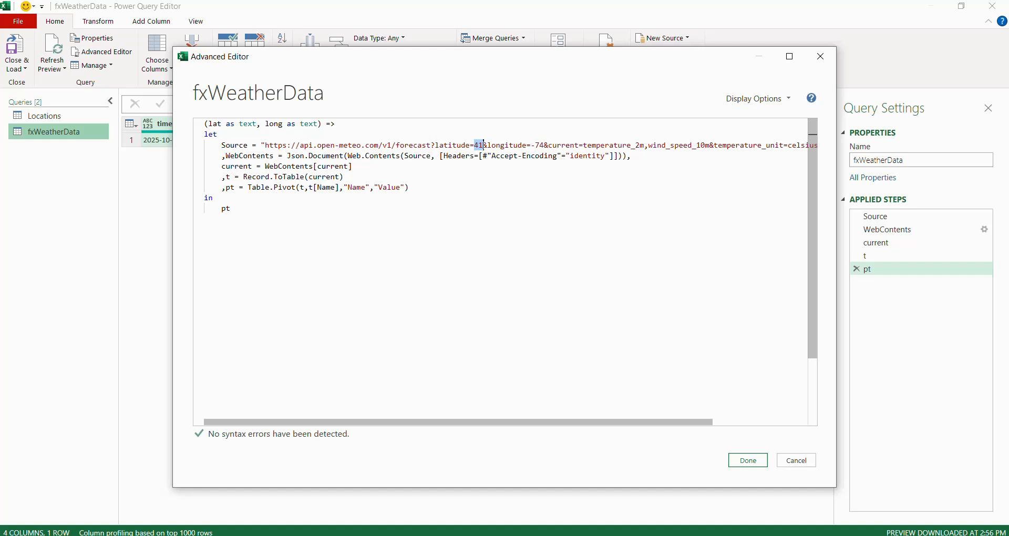
text("")
key(BackSpace)
key(BackSpace)
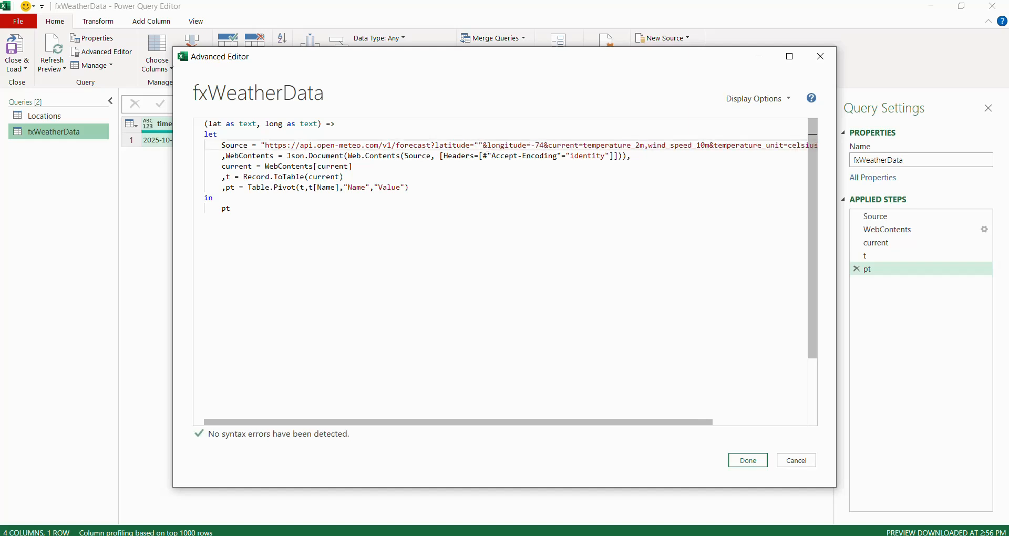
key(Left)
text(& lat &)
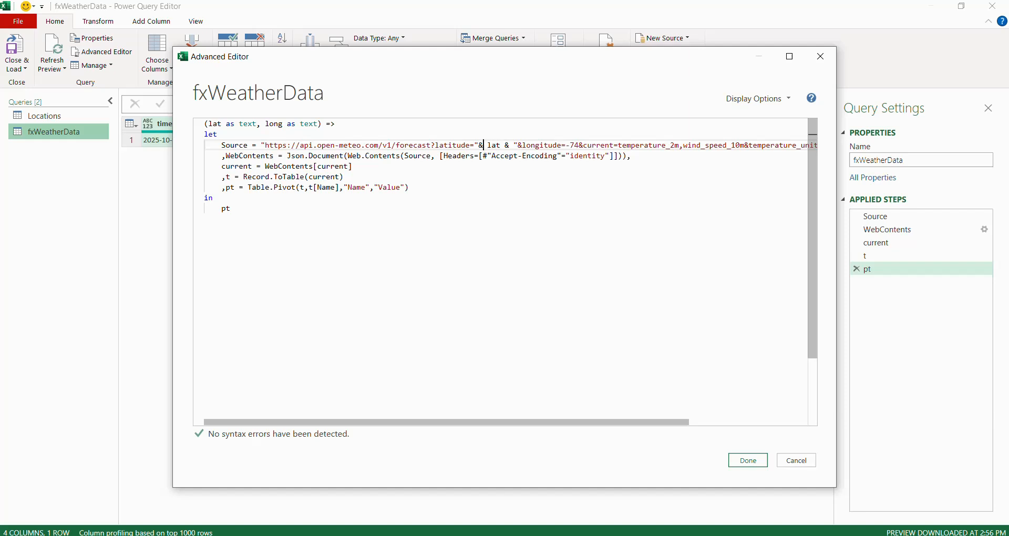
key(Left)
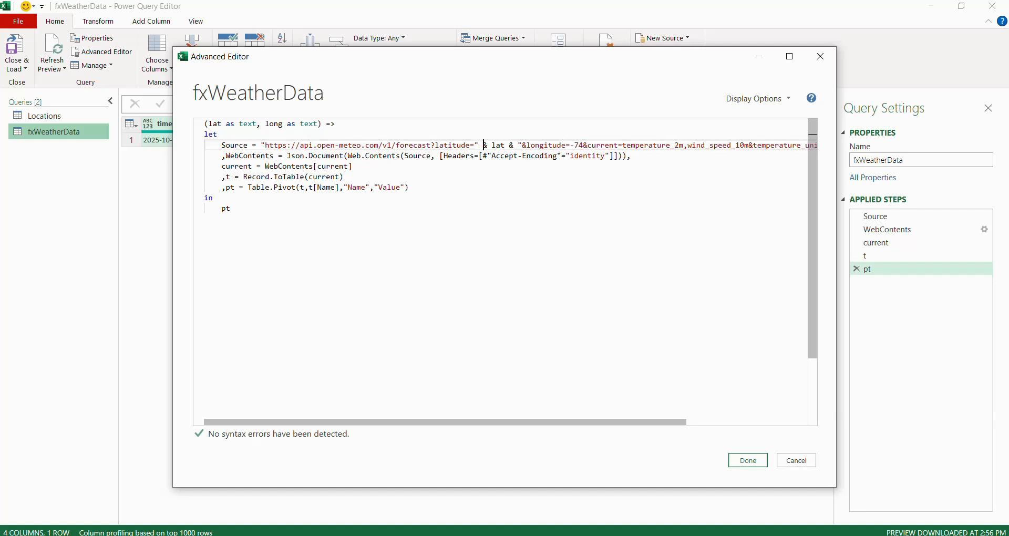
Replace the hard-coded longitude in the Source URL with " & long & " and apply the function code
click(528, 145)
drag(571, 145, 579, 145)
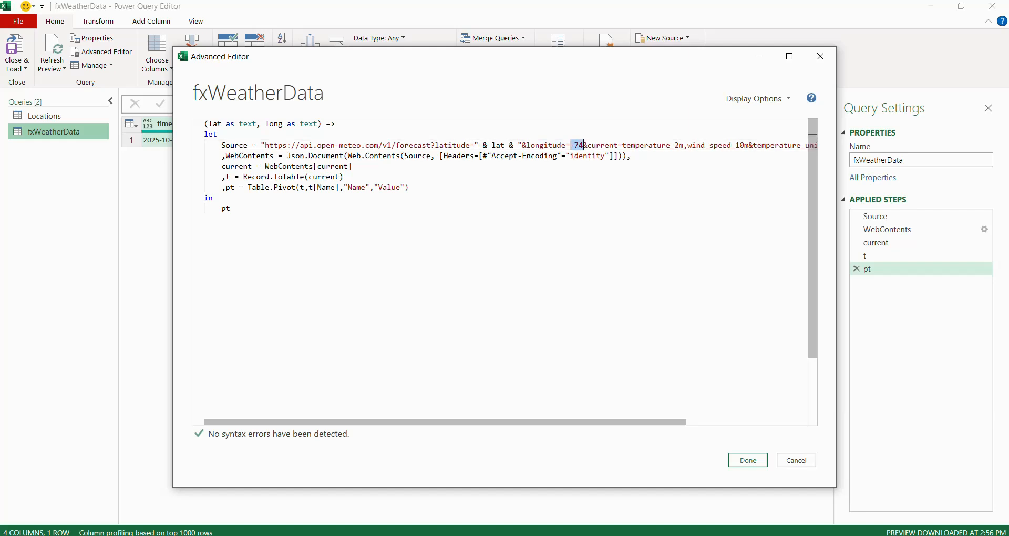
text(")
key(BackSpace)
text(& long &)
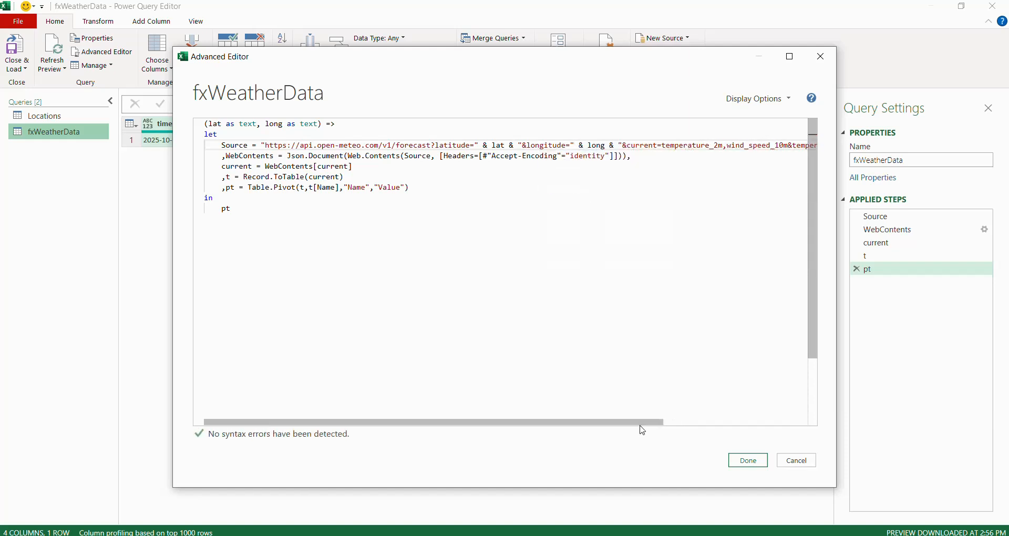
mouse_move(643, 423)
mouse_down()
mouse_move(791, 423)
mouse_move(642, 423)
mouse_up()
click(748, 461)
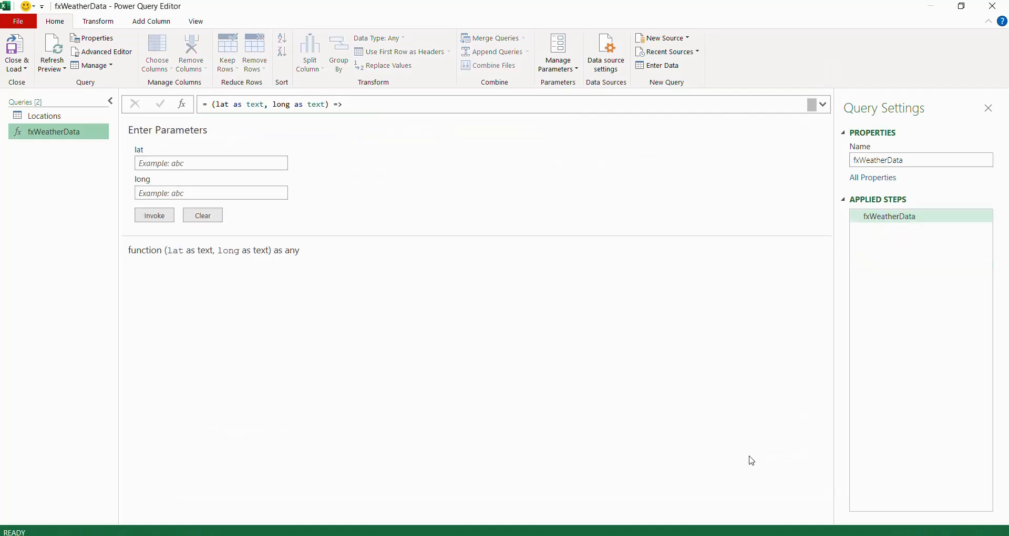
Test the fxWeatherData function by invoking it with lat 40 and long -70
click(179, 164)
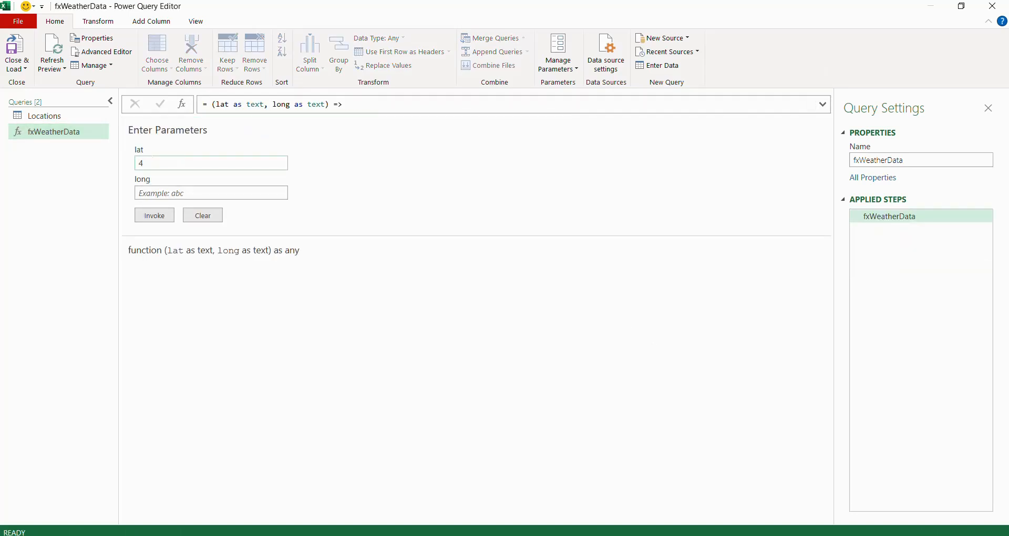
key(Tab)
click(163, 221)
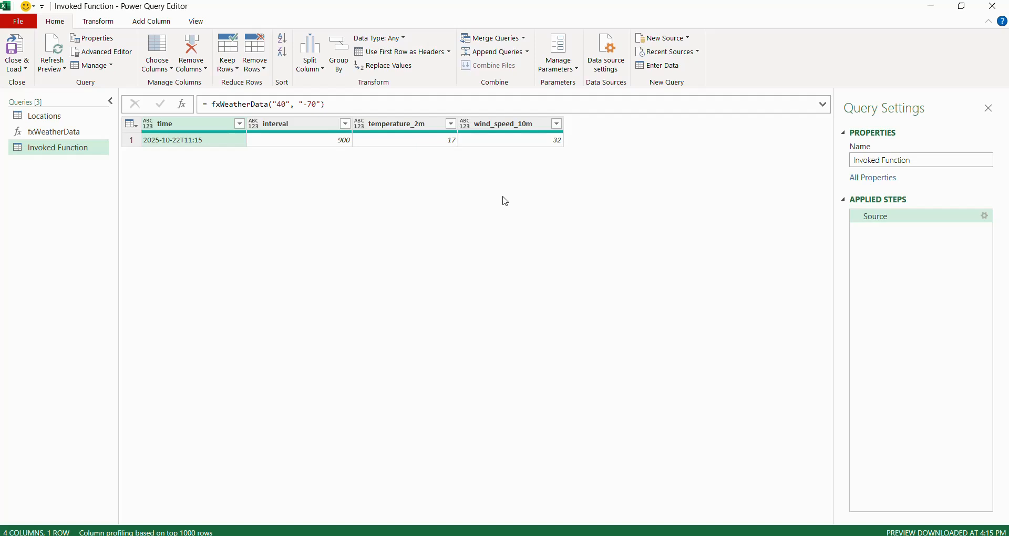
Set up an Invoke Custom Function column in the Locations query with fxWeatherData as the function query
click(73, 117)
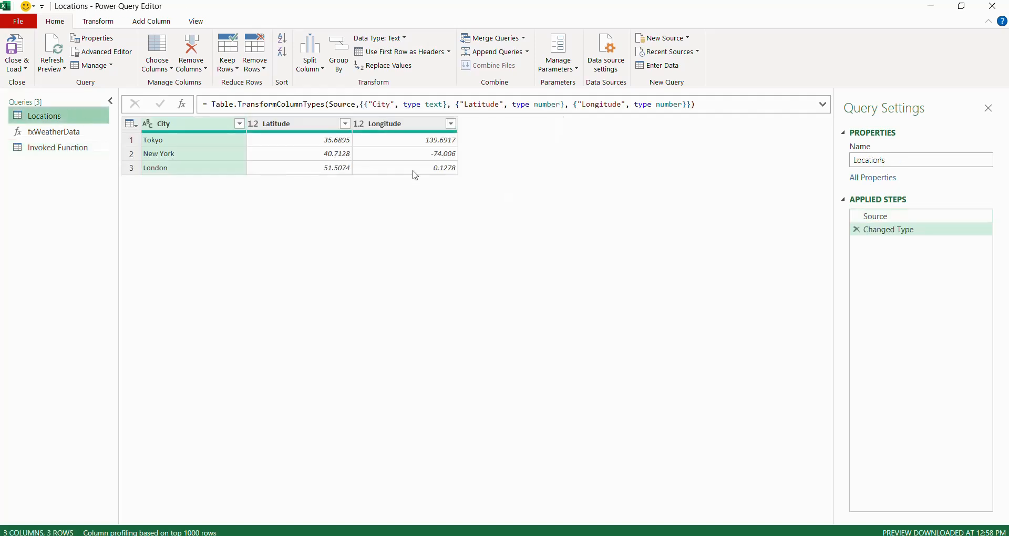
click(107, 25)
scroll(114, 23, down, 1)
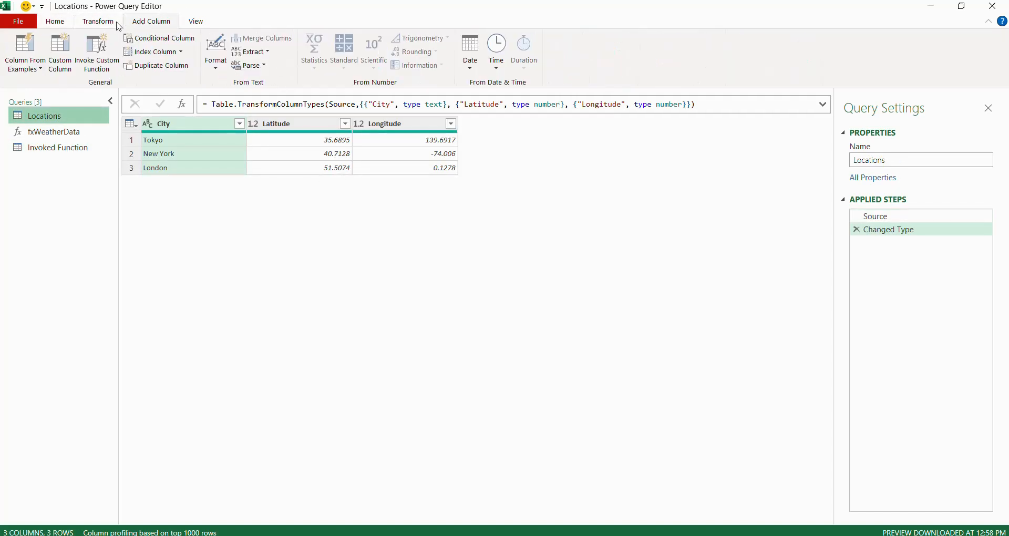
click(100, 70)
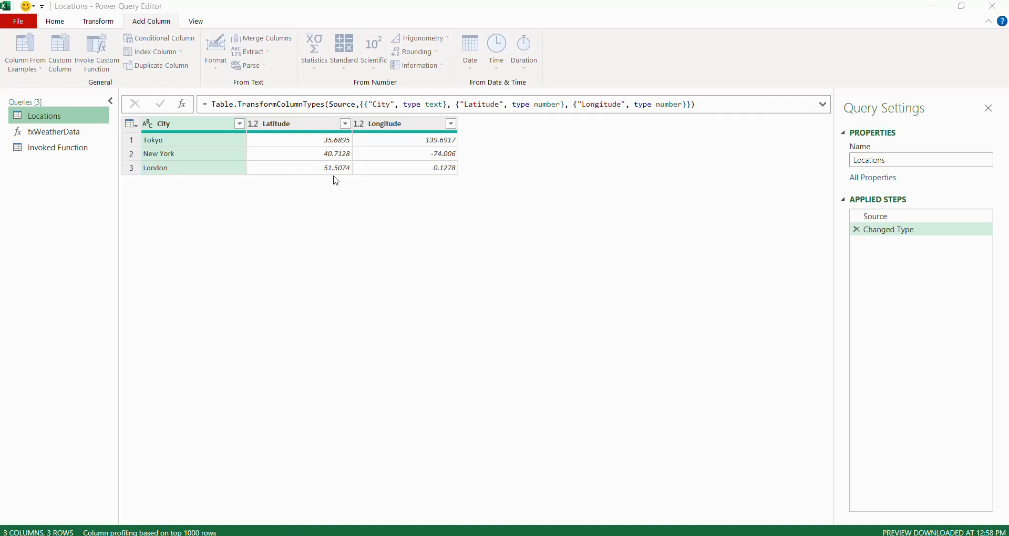
click(401, 287)
click(327, 300)
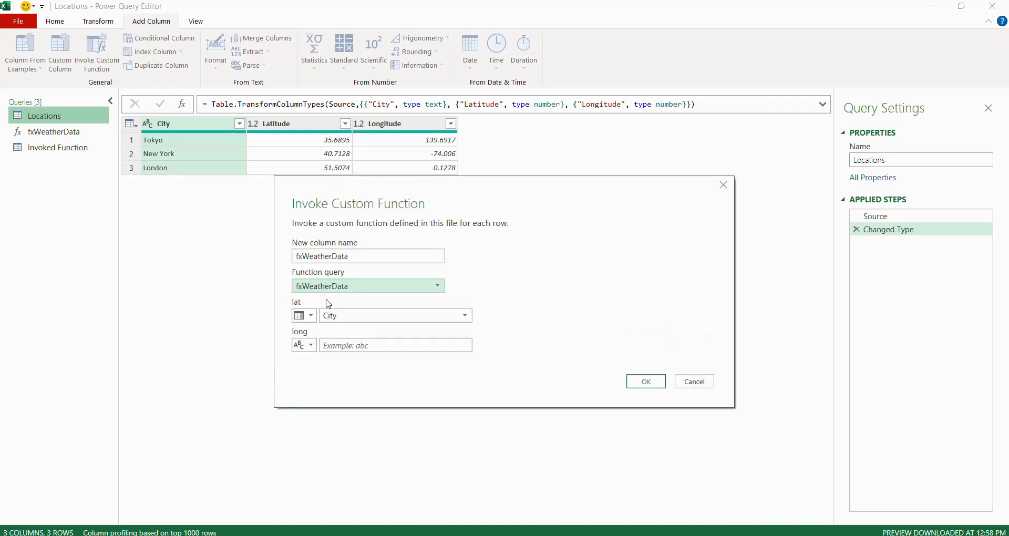
Supply lat from the Latitude column and long from the Longitude column, and create the fxWeatherData column
click(424, 316)
click(368, 340)
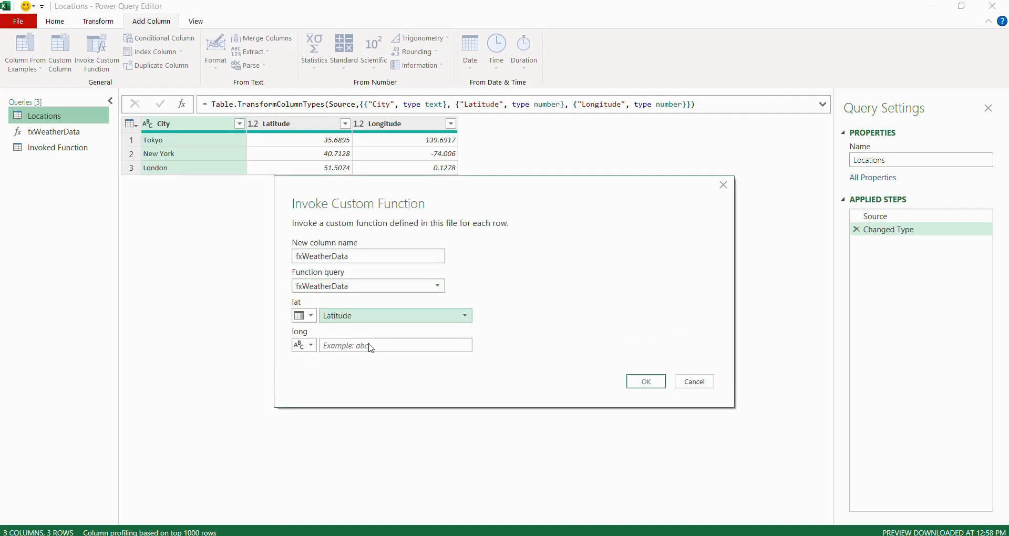
click(305, 345)
click(311, 373)
click(374, 347)
click(342, 385)
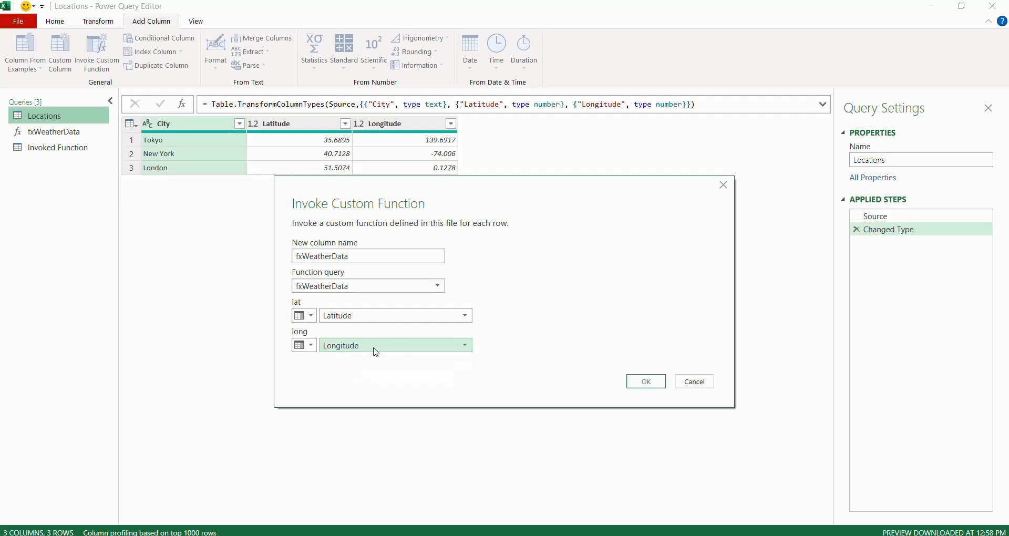
click(647, 382)
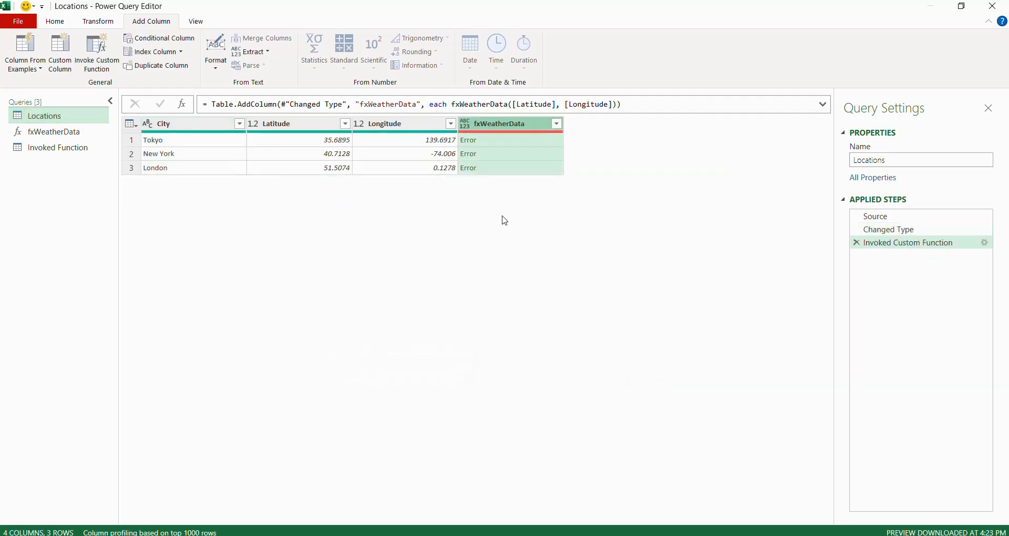
Wrap the [Latitude] argument of fxWeatherData in Number.ToText() within the Invoked Custom Function formula
click(514, 105)
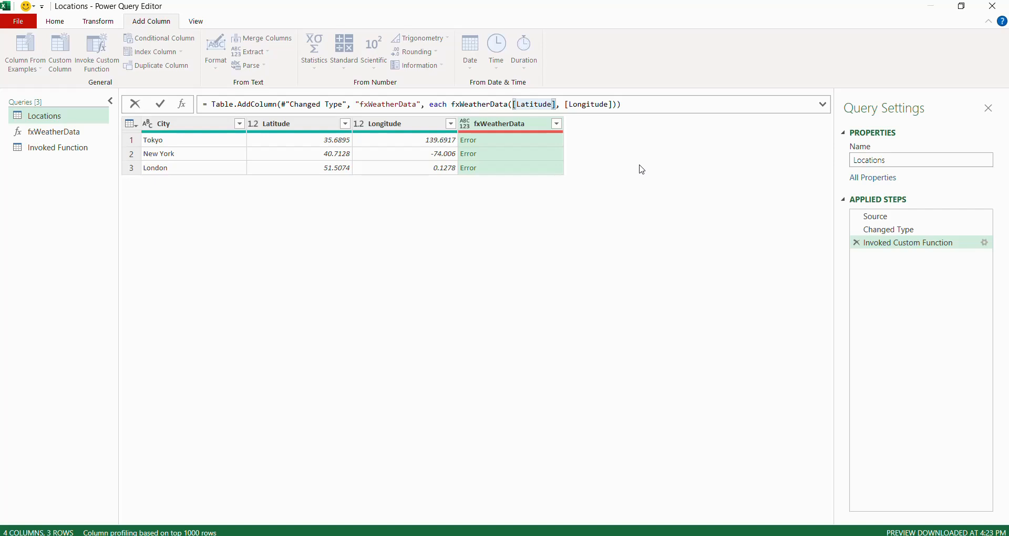
text(Number.ToText)
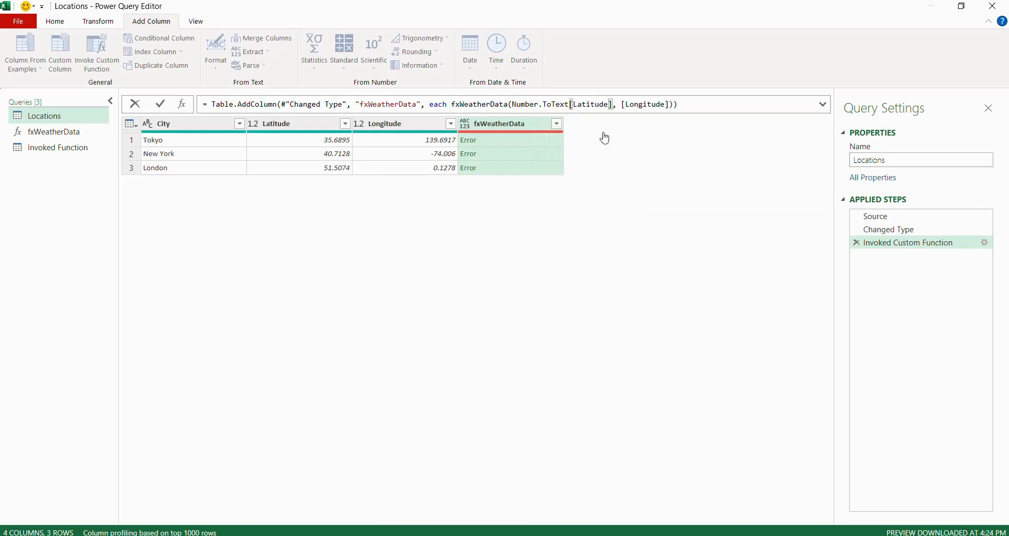
text(()
click(620, 104)
text())
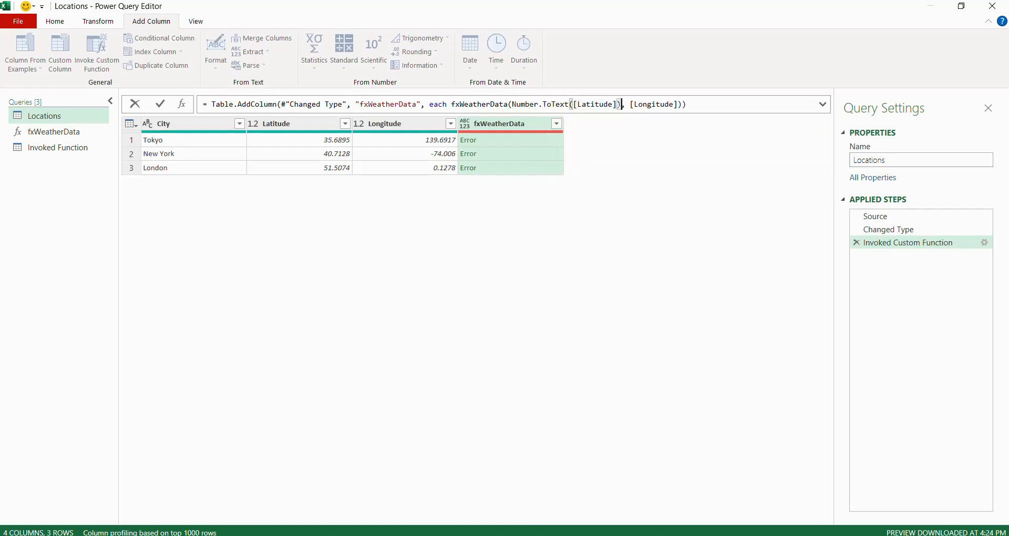
Wrap the [Longitude] argument of fxWeatherData in Number.ToText() as well and apply the formula
click(629, 104)
text(Number.to)
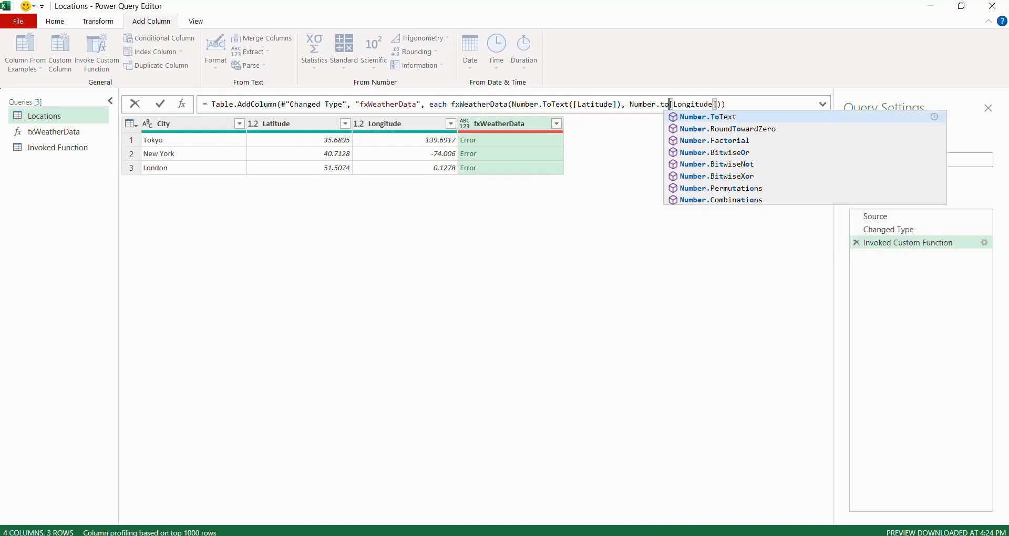
key(Tab)
text(()
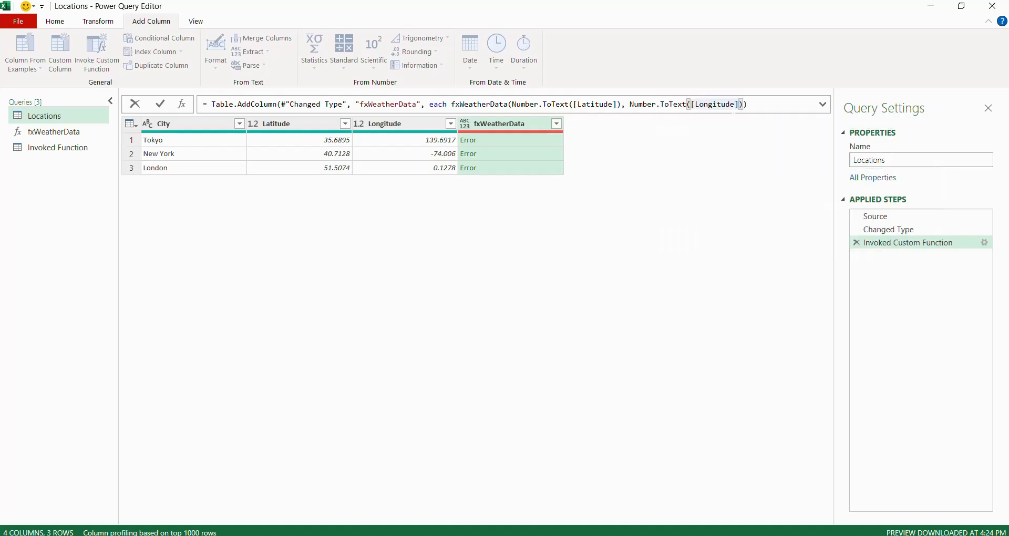
text())
key(Return)
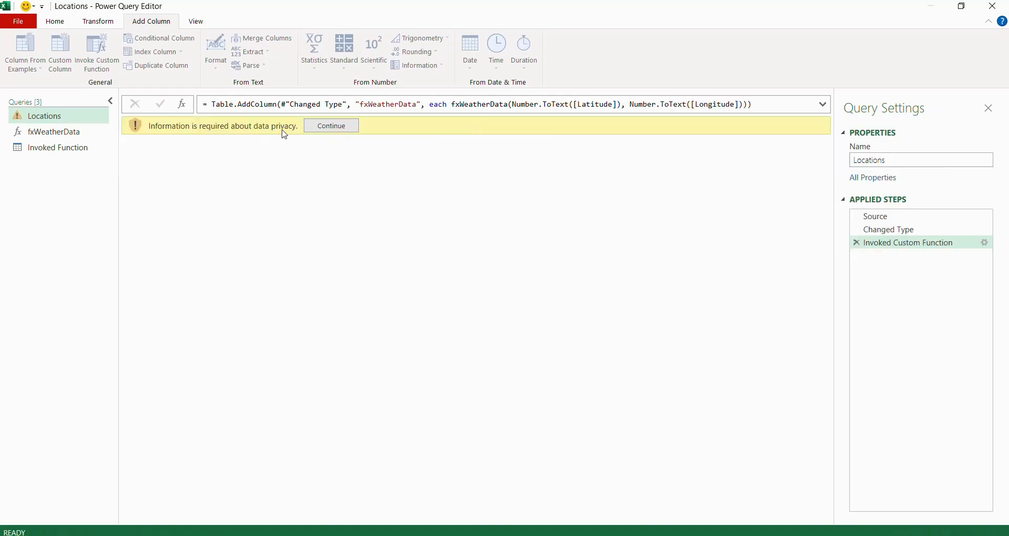
Set the file to ignore Privacy Levels checks and save the privacy setting
click(319, 132)
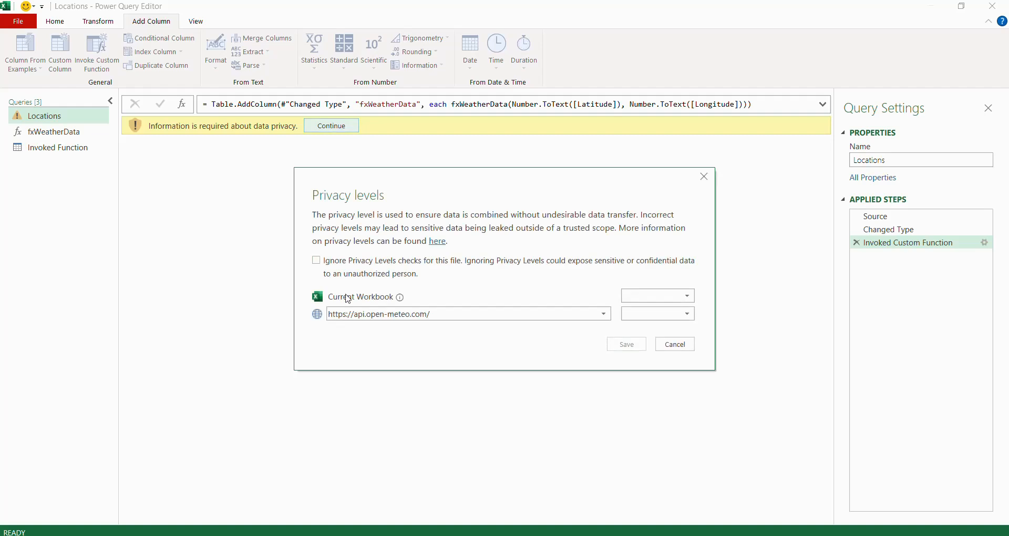
click(342, 266)
click(626, 345)
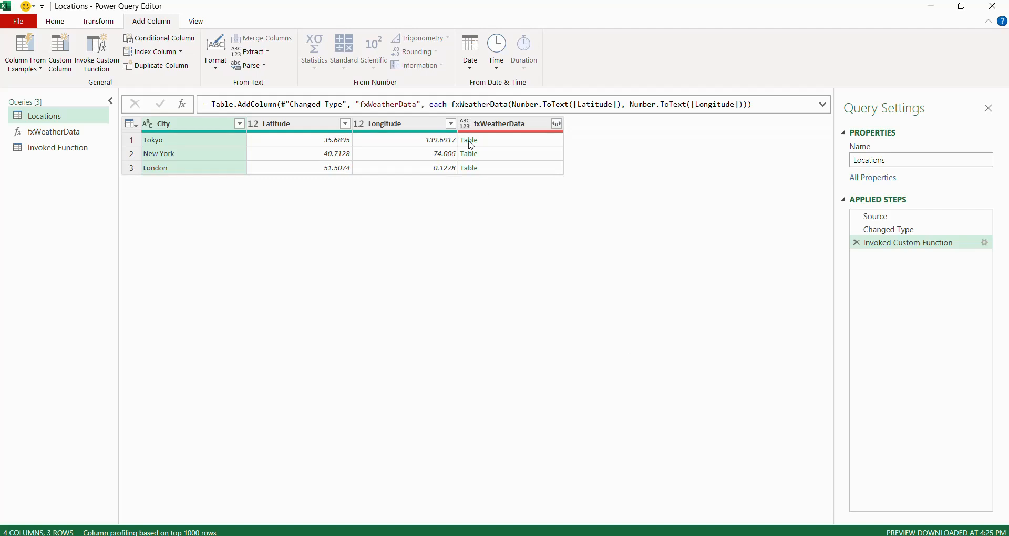
Preview Tokyo's nested table, remove that drill-down step, and expand all fxWeatherData columns with the original column name as prefix
click(470, 140)
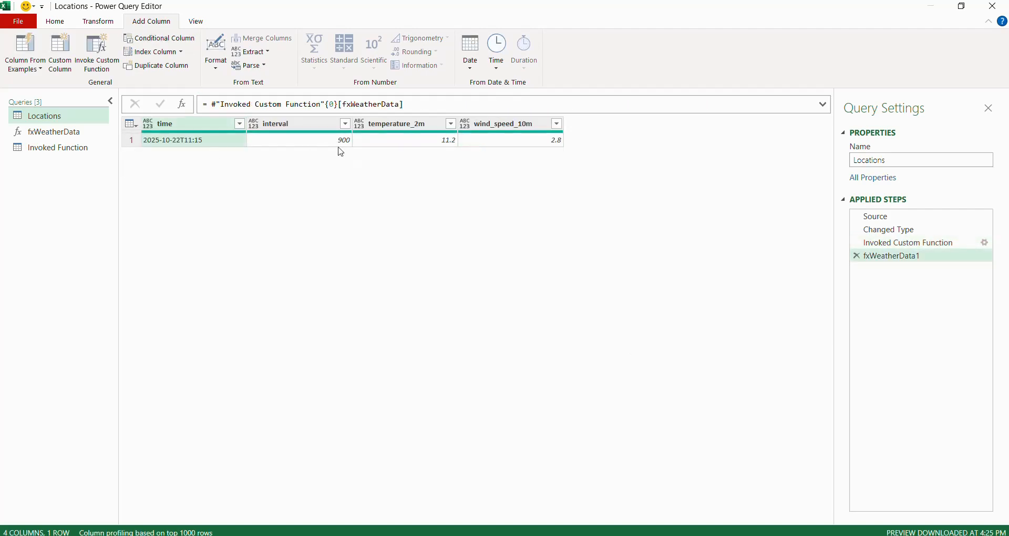
click(856, 256)
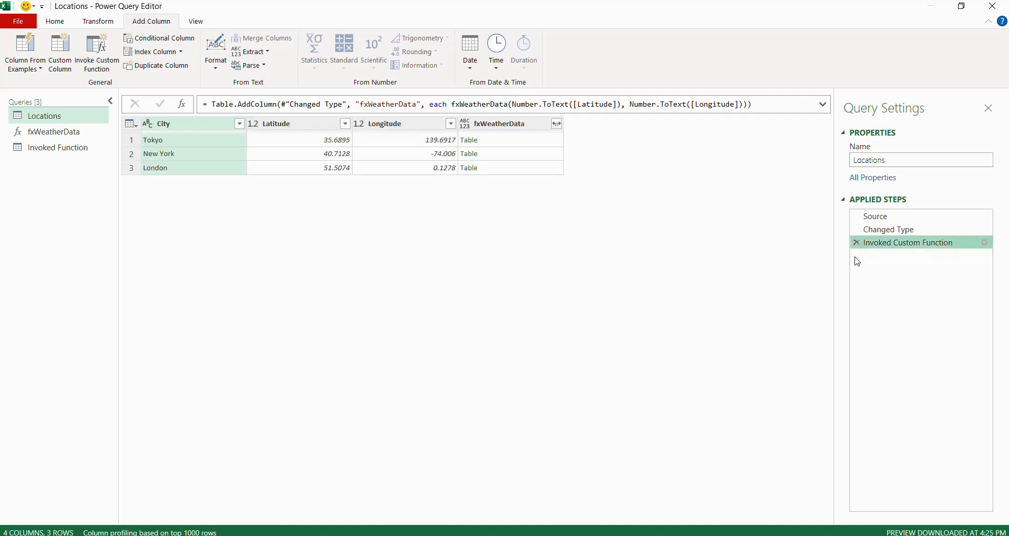
click(557, 124)
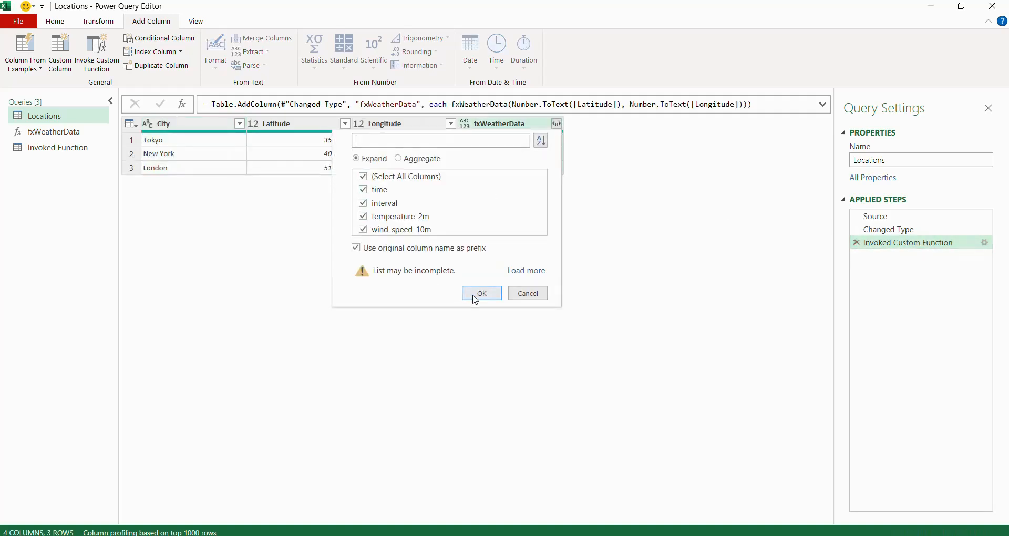
click(476, 294)
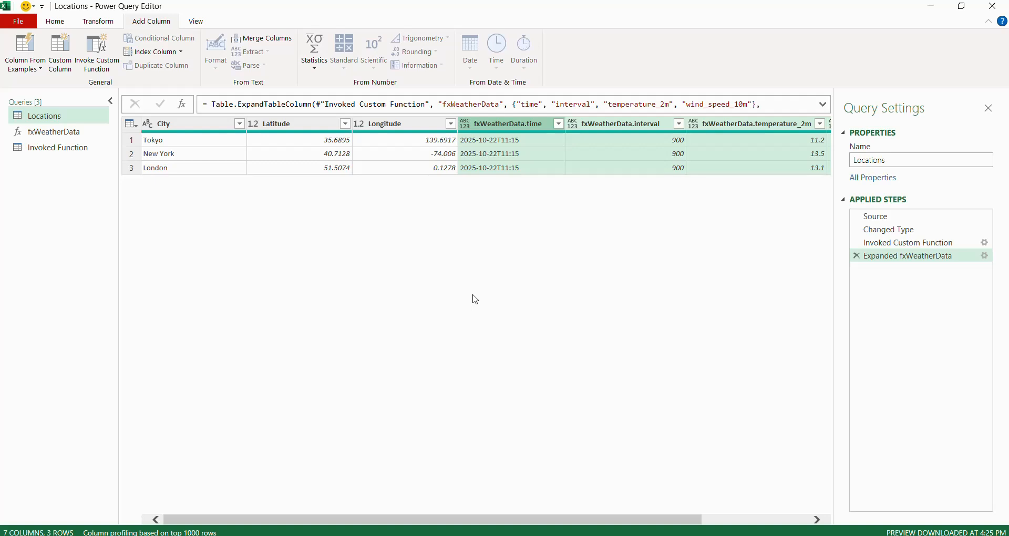
Close the query editor and load the queries into the workbook
drag(505, 521, 374, 506)
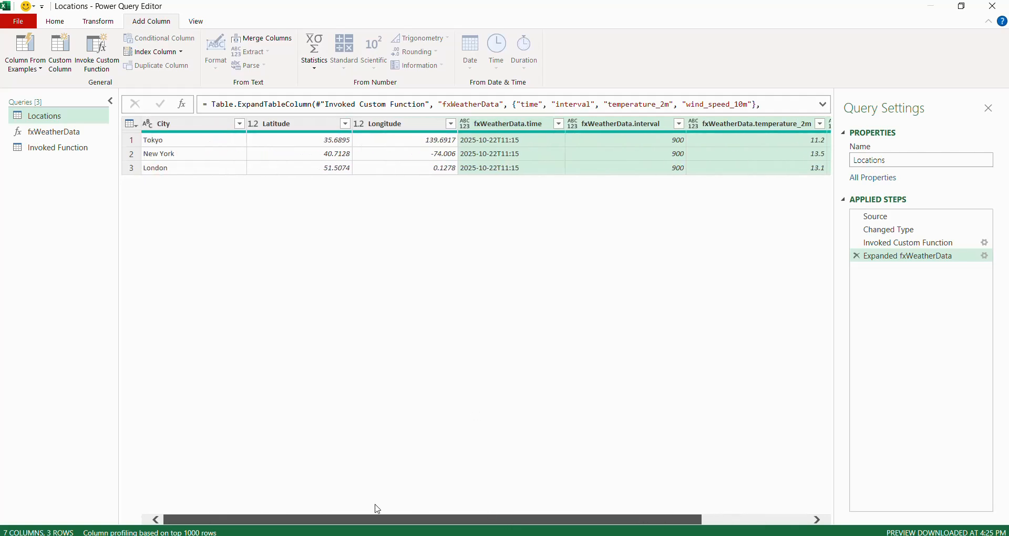
click(54, 21)
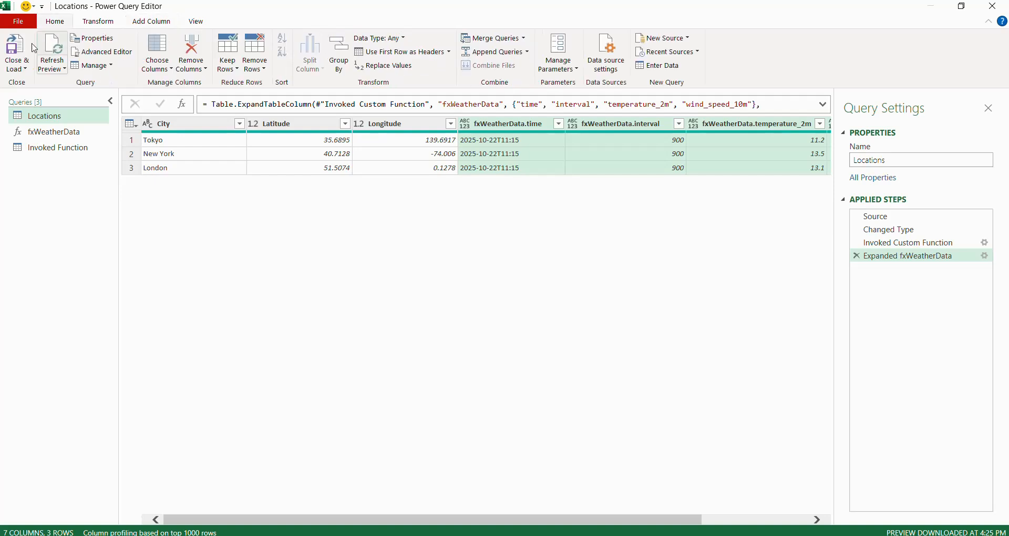
click(16, 50)
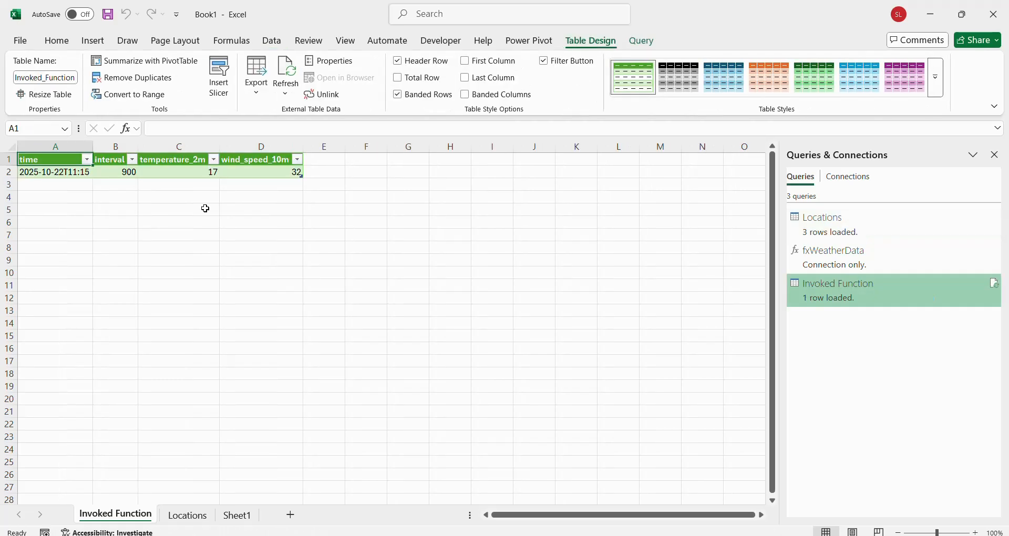
Examine the loaded Invoked Function row and the Locations weather results, comparing them with the source cities on Sheet1
click(69, 172)
click(120, 175)
click(173, 172)
click(264, 172)
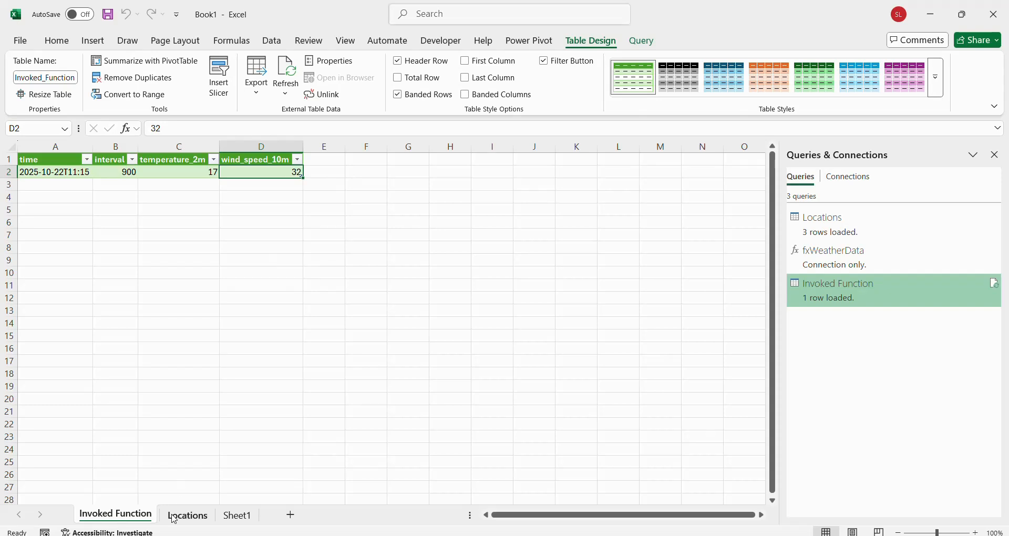
click(189, 516)
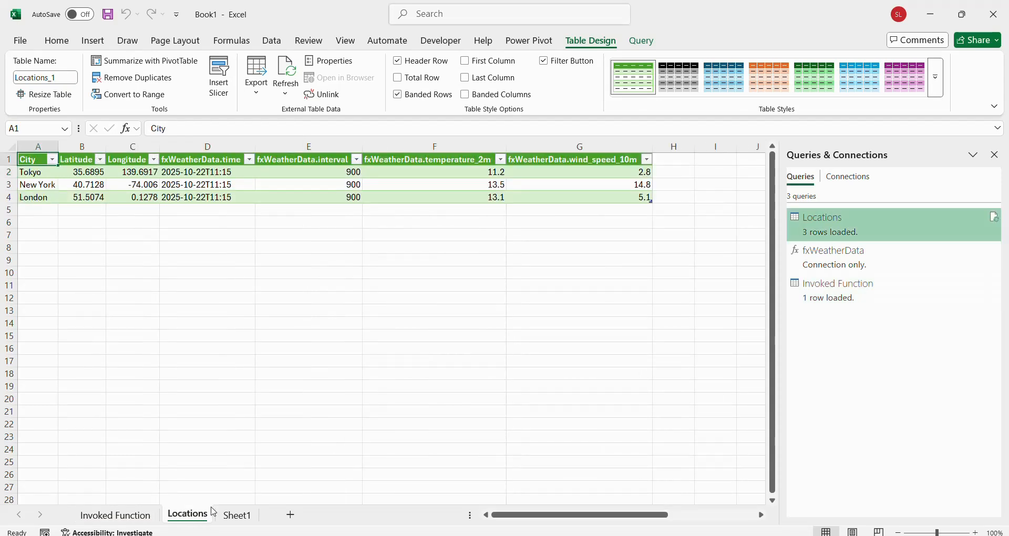
drag(578, 162, 38, 194)
click(237, 516)
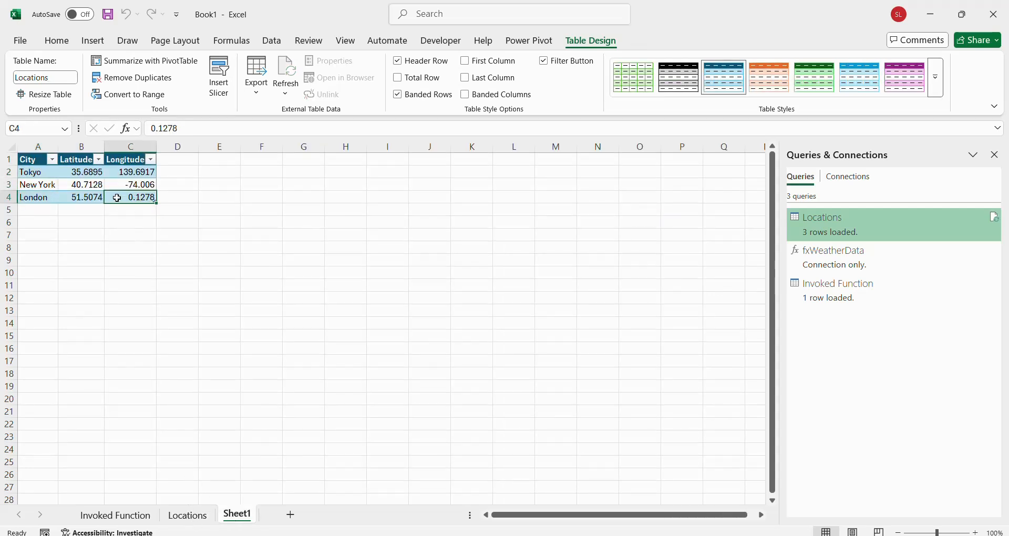
click(188, 516)
click(141, 184)
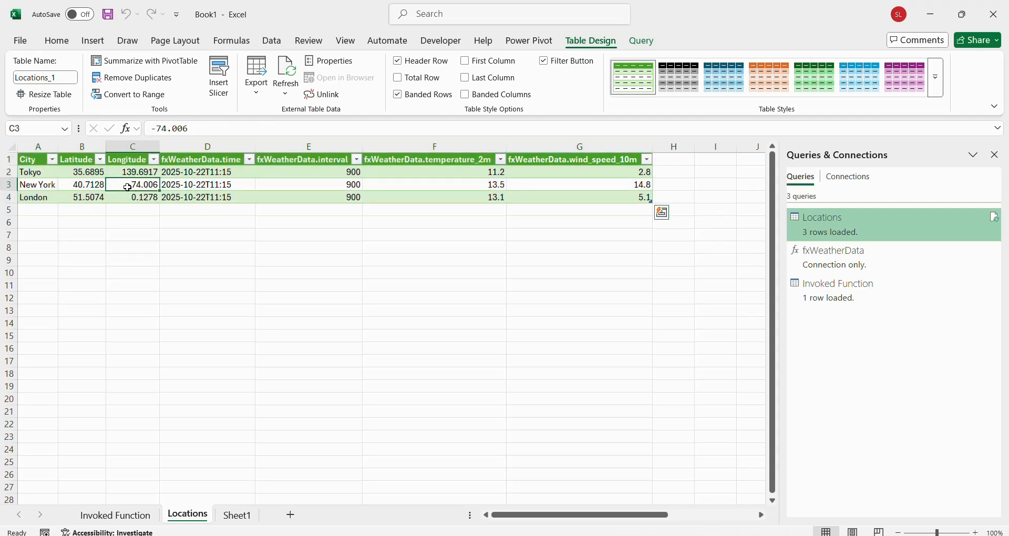
Add a Sidney row to the Sheet1 source table with latitude -33 and longitude 151
click(238, 515)
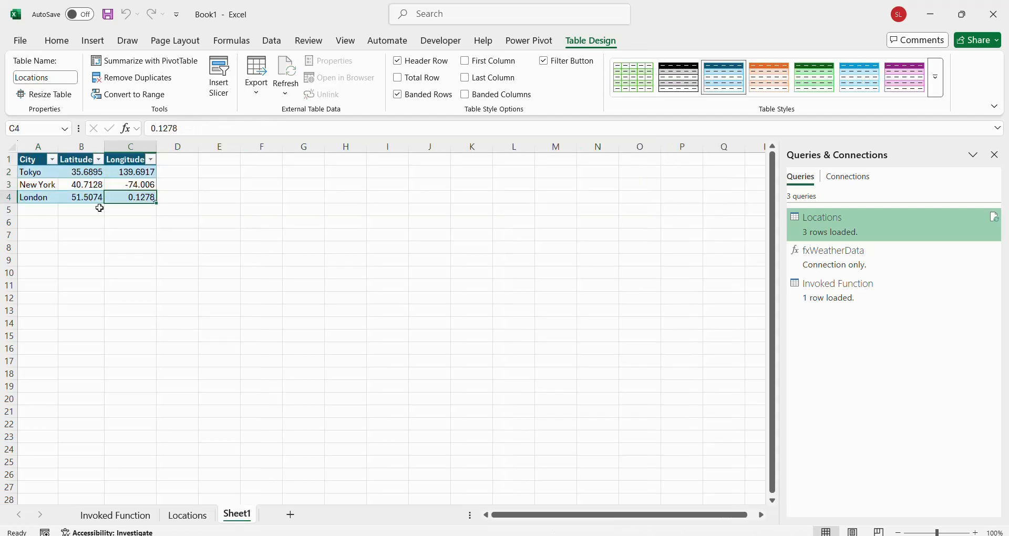
click(45, 208)
text(Sidney)
key(Tab)
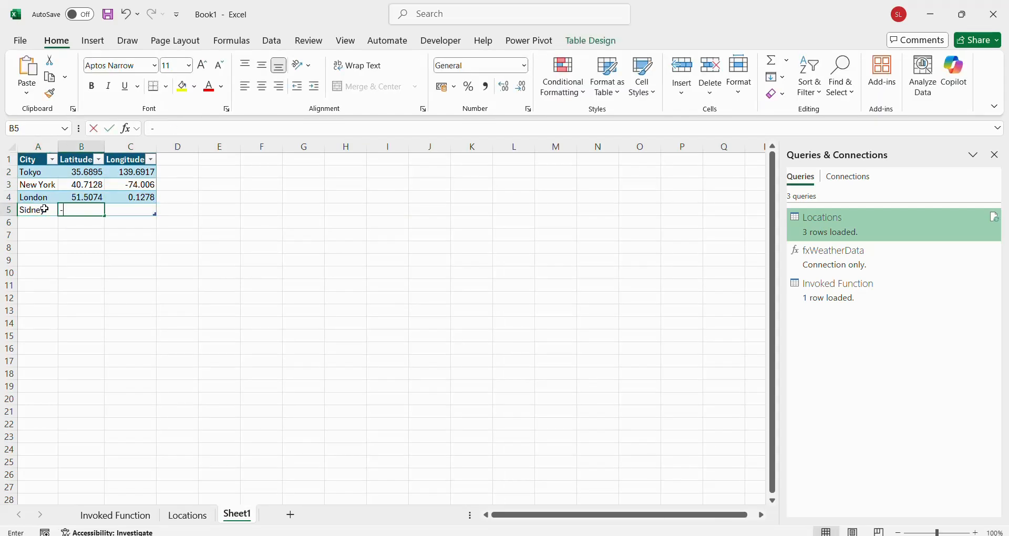
text(-33)
key(Tab)
text(151)
key(Return)
Refresh all queries and check the Sidney row's weather values on the Locations sheet
drag(154, 227, 174, 218)
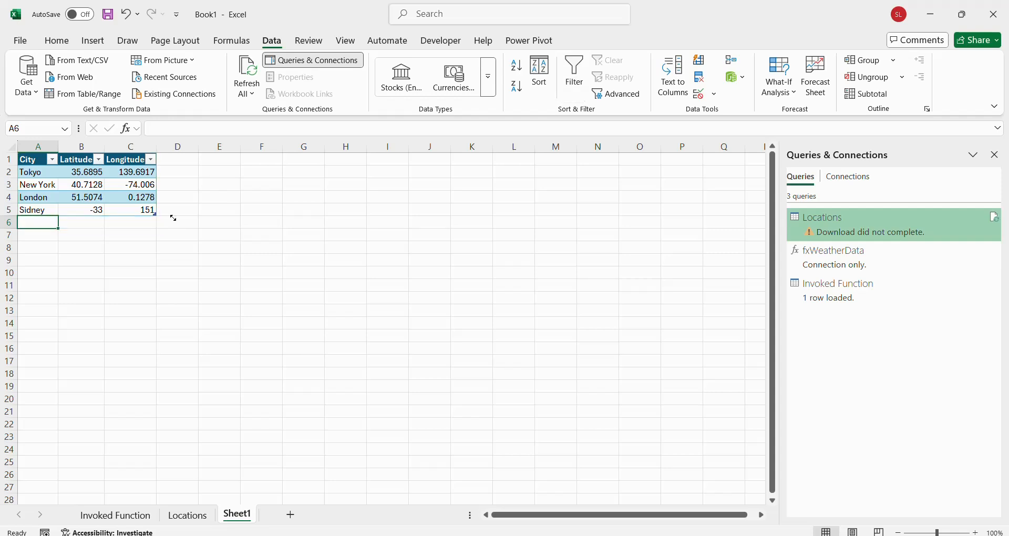
click(263, 83)
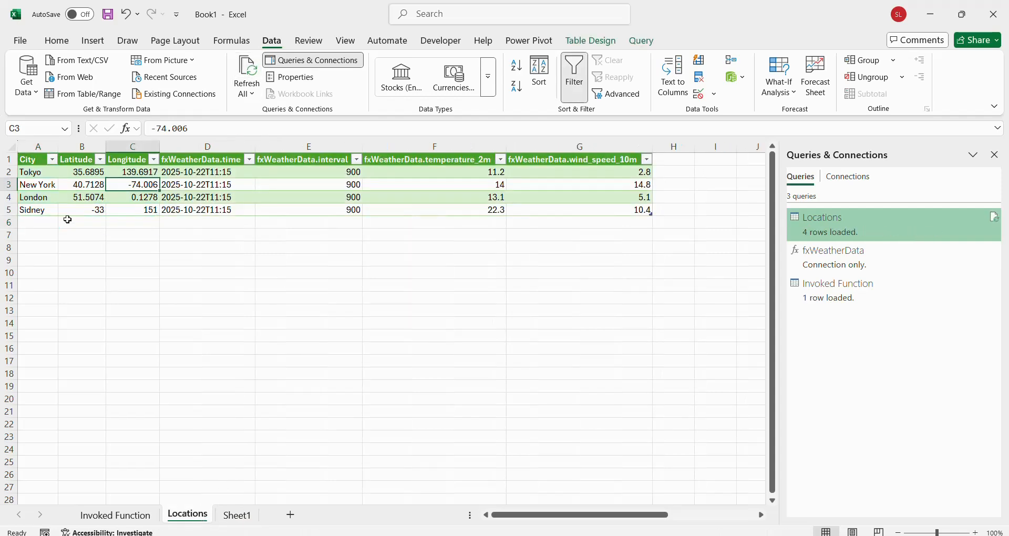
click(122, 207)
drag(321, 205, 589, 199)
click(620, 205)
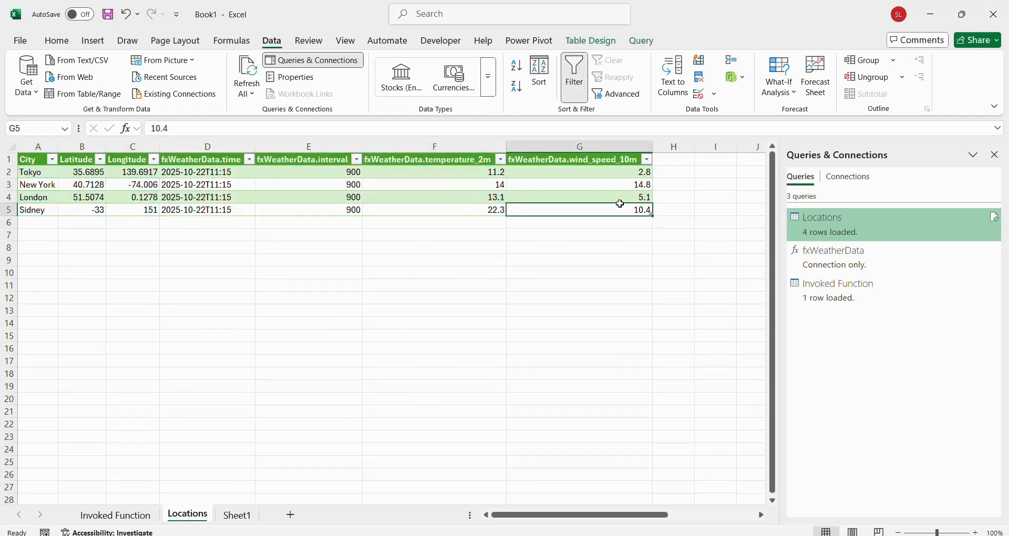
click(455, 206)
key(Right)
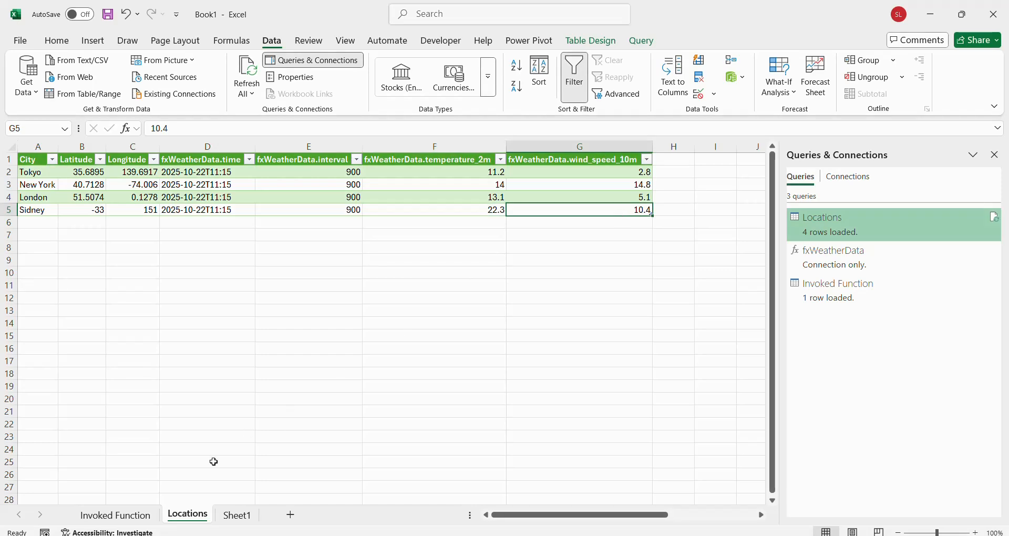
Add a Berlin row to the Sheet1 source table with latitude 52 and longitude 14
click(236, 521)
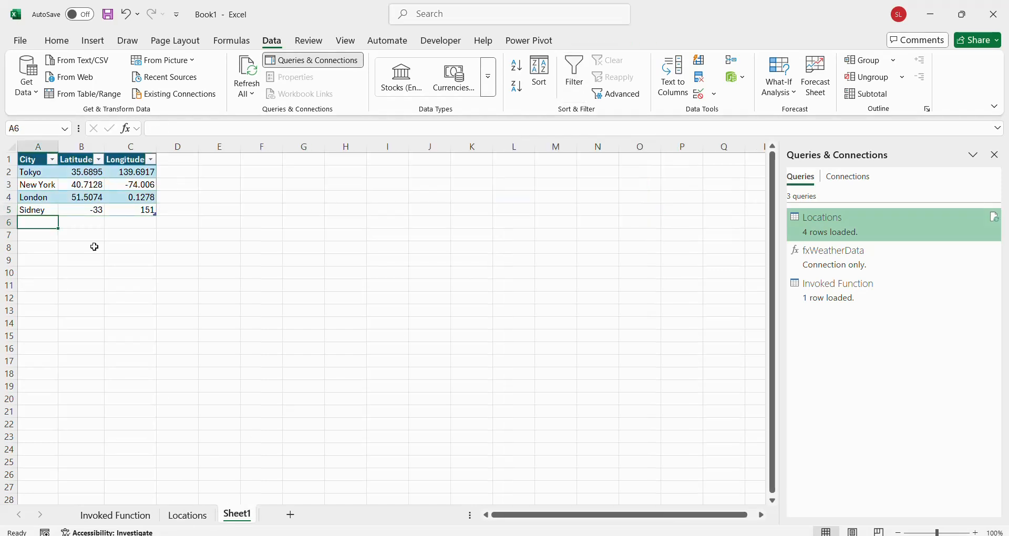
text(Berline)
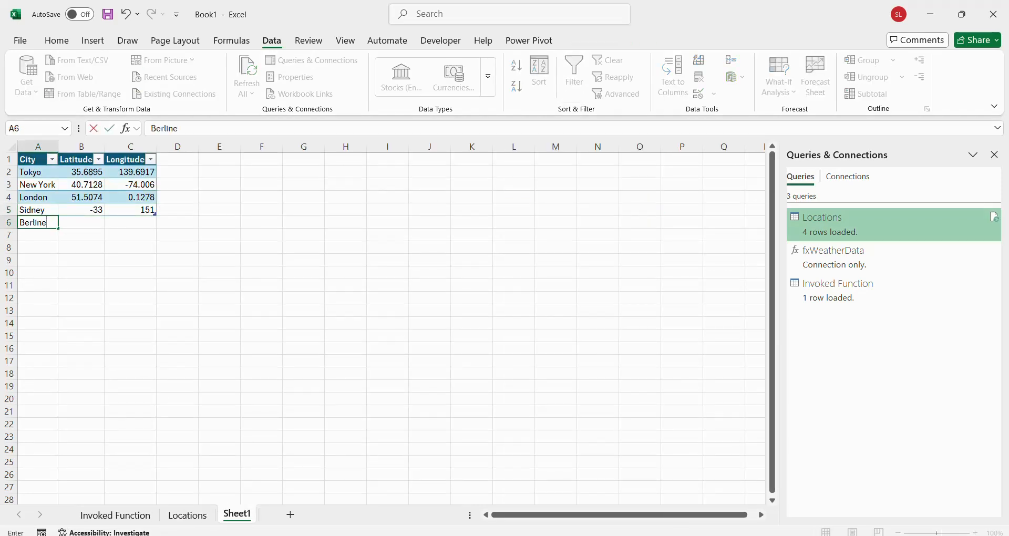
key(BackSpace)
key(Tab)
text(52)
key(Tab)
text(1)
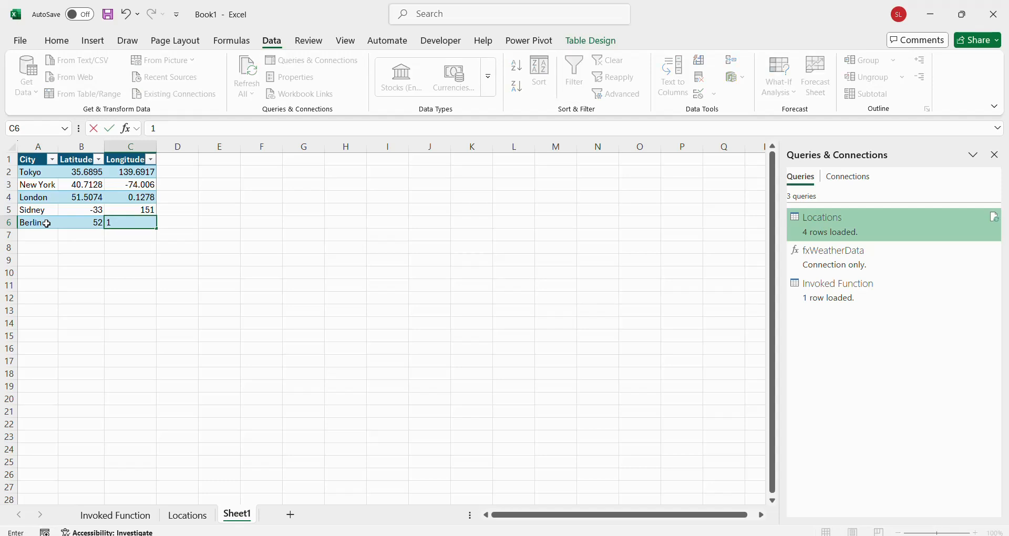
text(4)
click(83, 197)
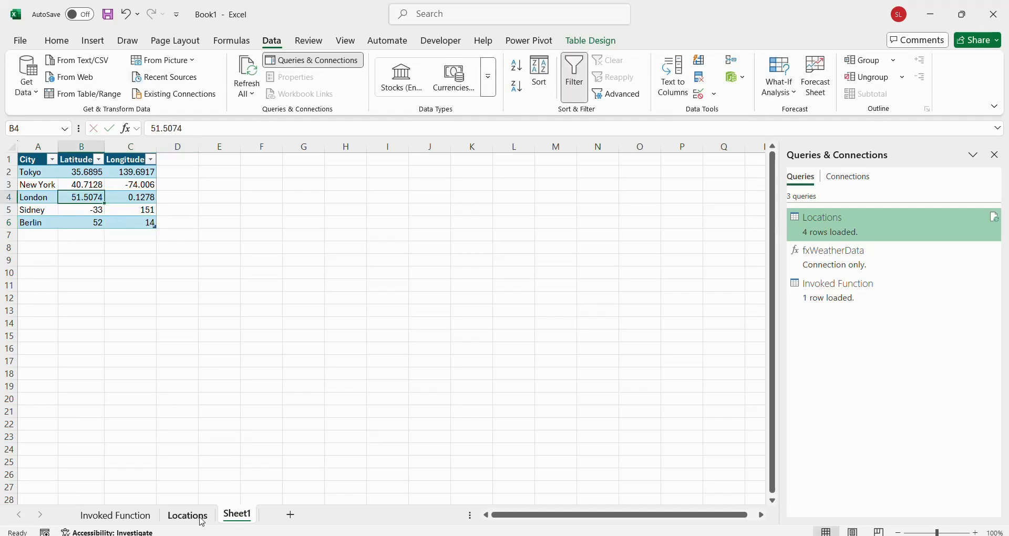
Refresh all queries from the Locations sheet and check the Berlin row's weather values
click(202, 519)
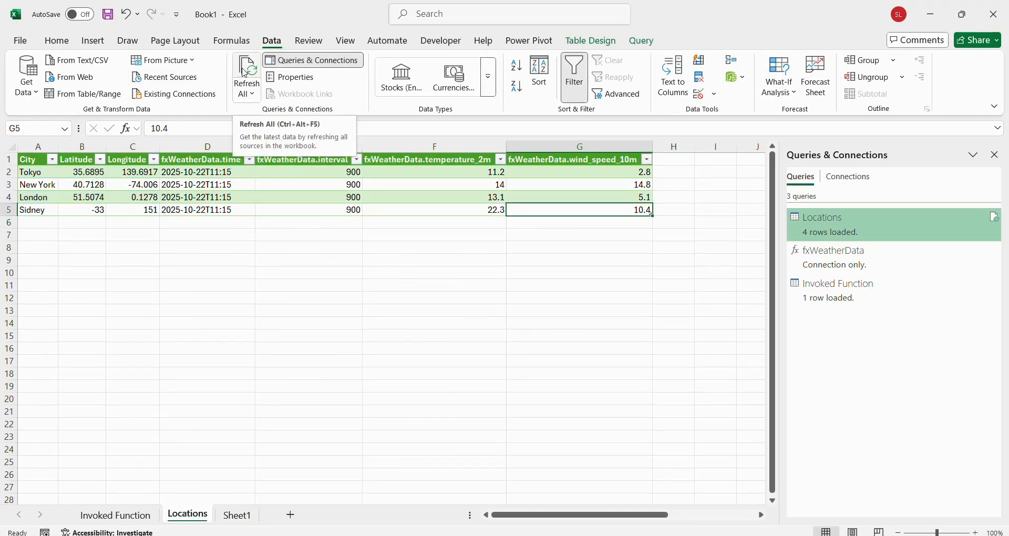
click(245, 73)
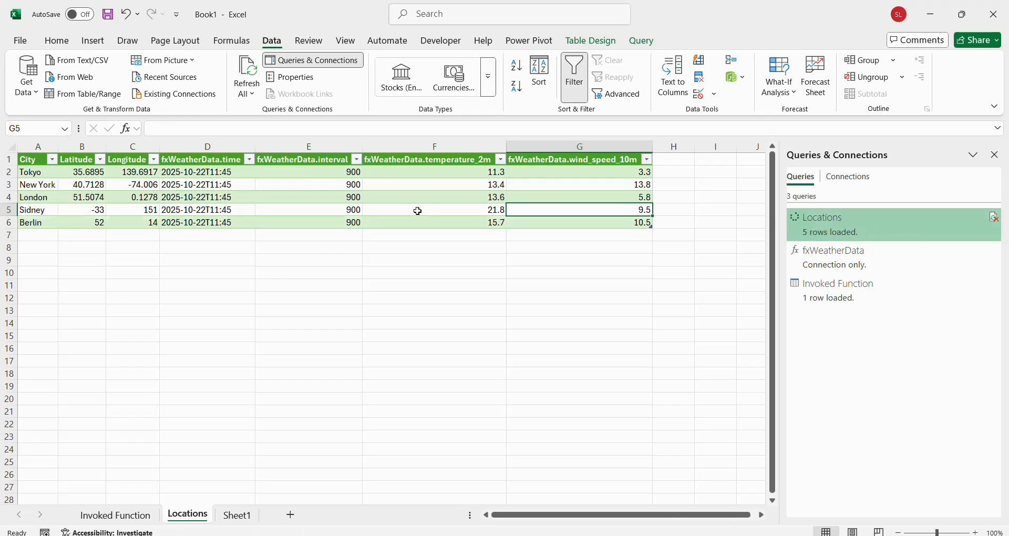
drag(37, 222, 597, 225)
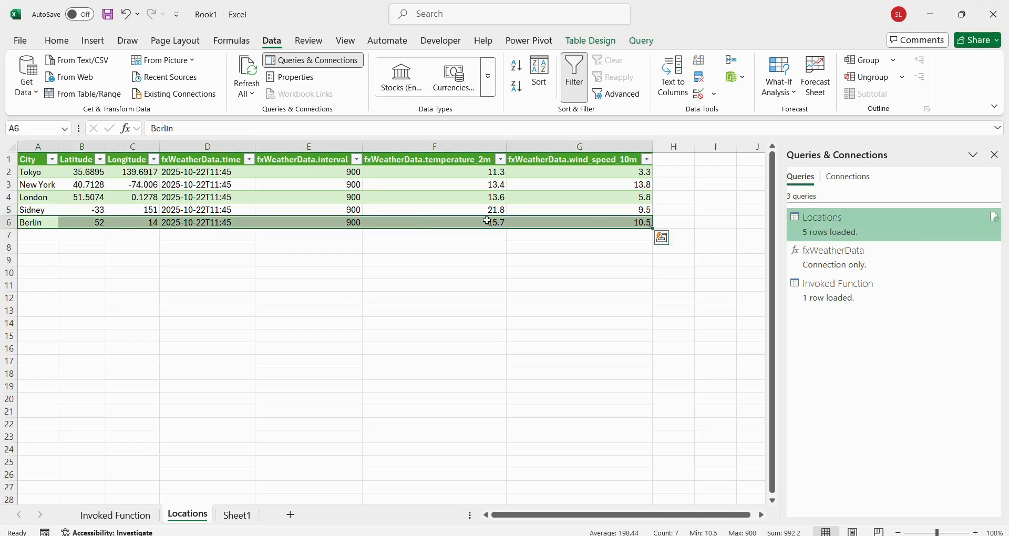
click(560, 223)
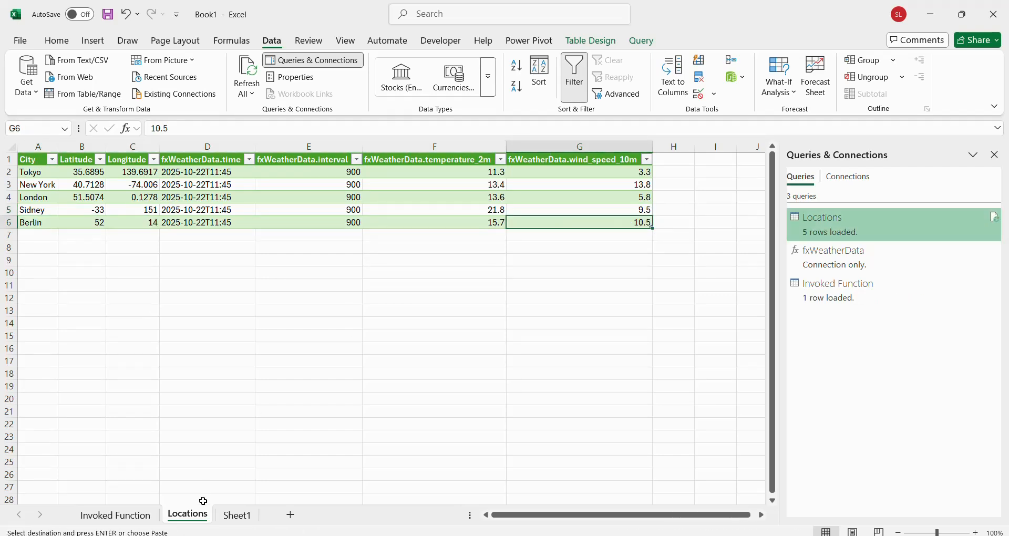
Paste the copied list of cities and coordinates, from Tokyo, Japan to Cape Town, below Berlin in the Sheet1 source table
click(236, 516)
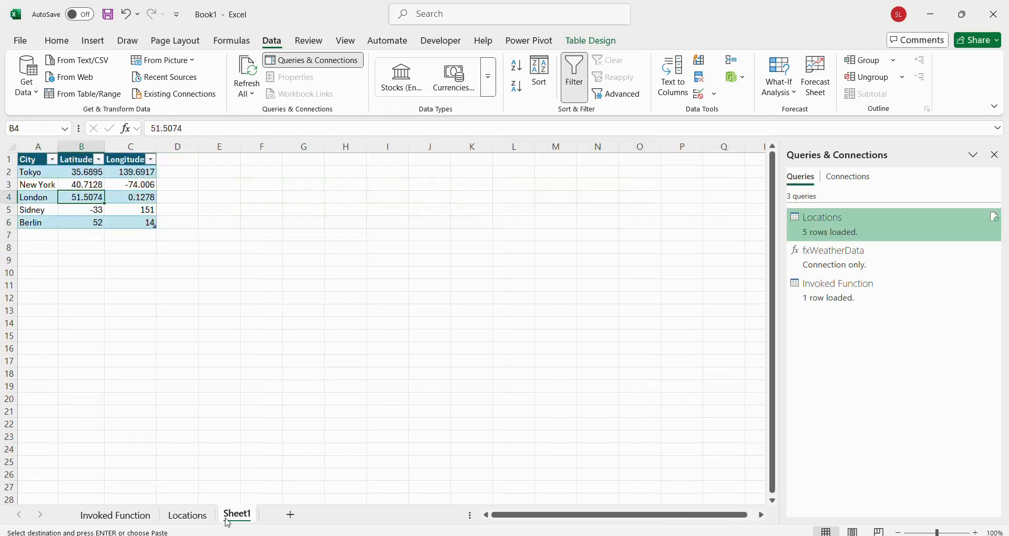
right_click(39, 234)
click(92, 210)
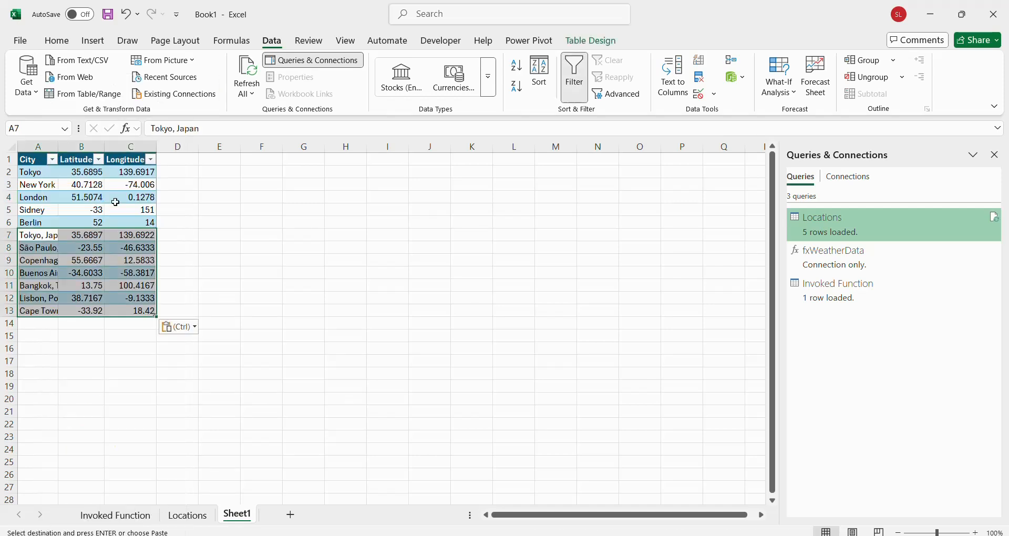
click(116, 202)
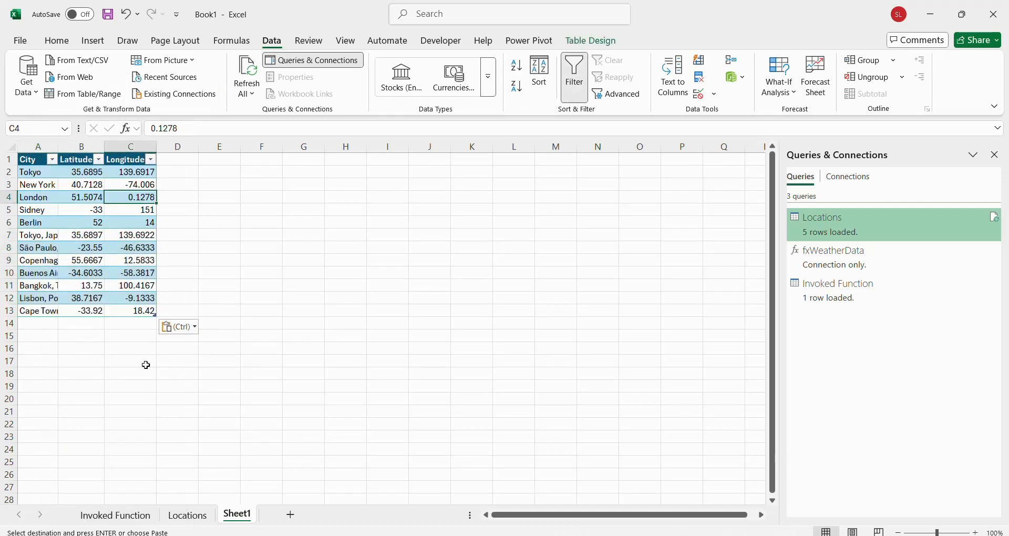
Refresh all queries on the Locations sheet and check the weather values for the pasted cities
click(190, 516)
key(ctrl+alt+F5)
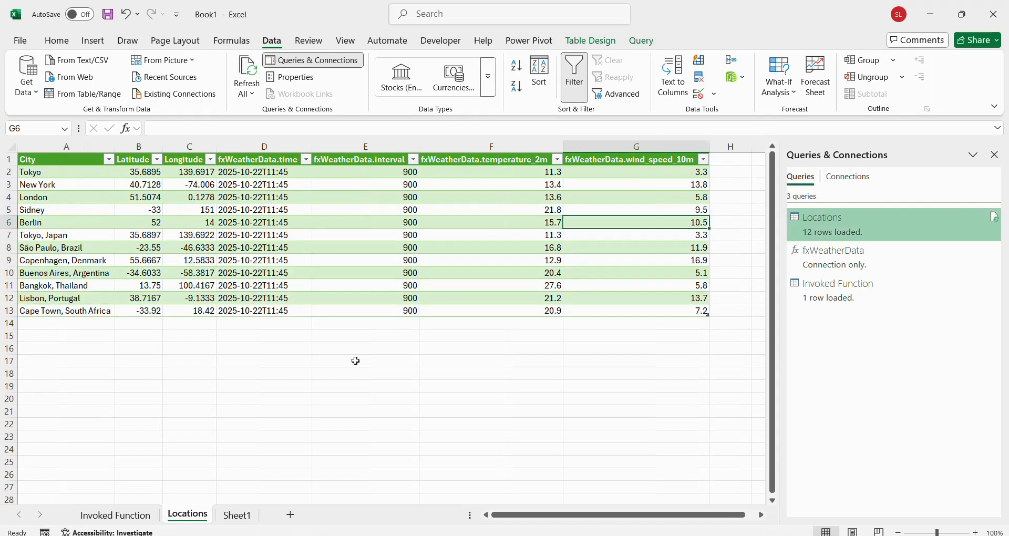
click(591, 269)
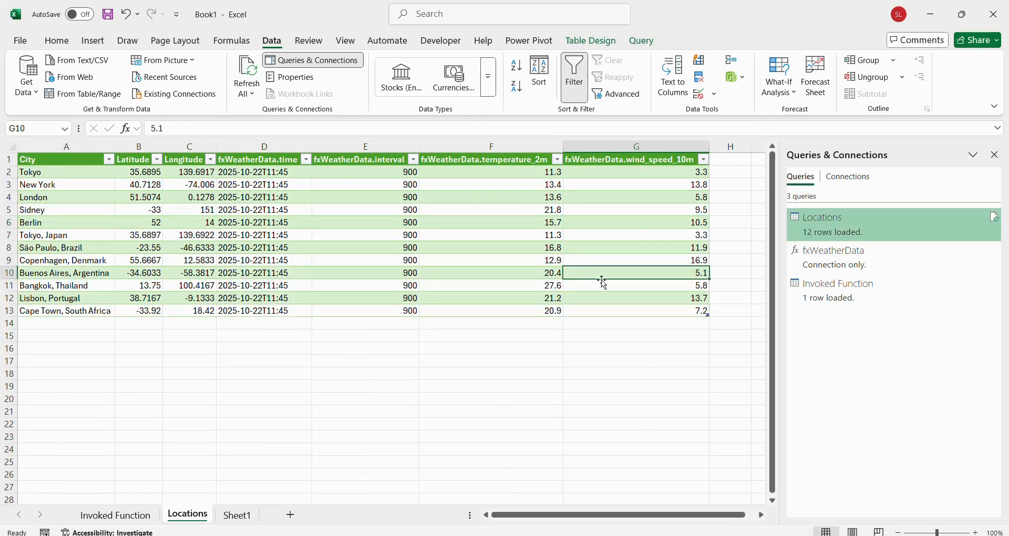